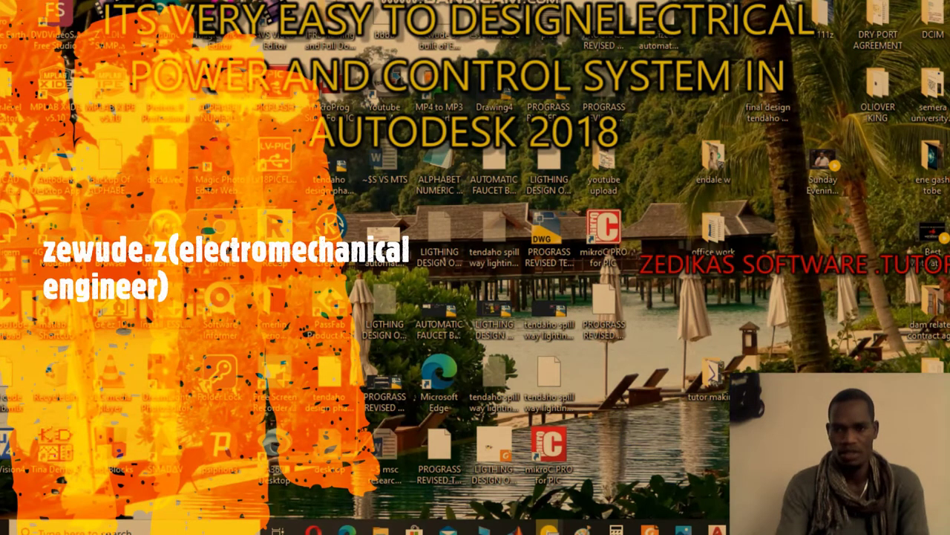
# Switch to the AutoCAD spillway lighting drawing and examine the overall layout of the plan and its neighbouring symbols.
pyautogui.moveTo(717, 529)
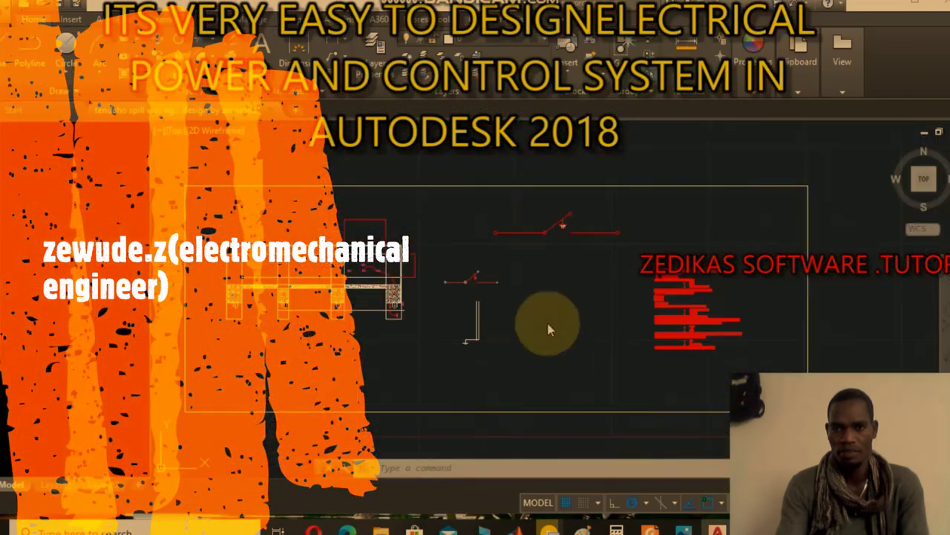
pyautogui.scroll(5, 341, 288)
pyautogui.scroll(-5, 353, 284)
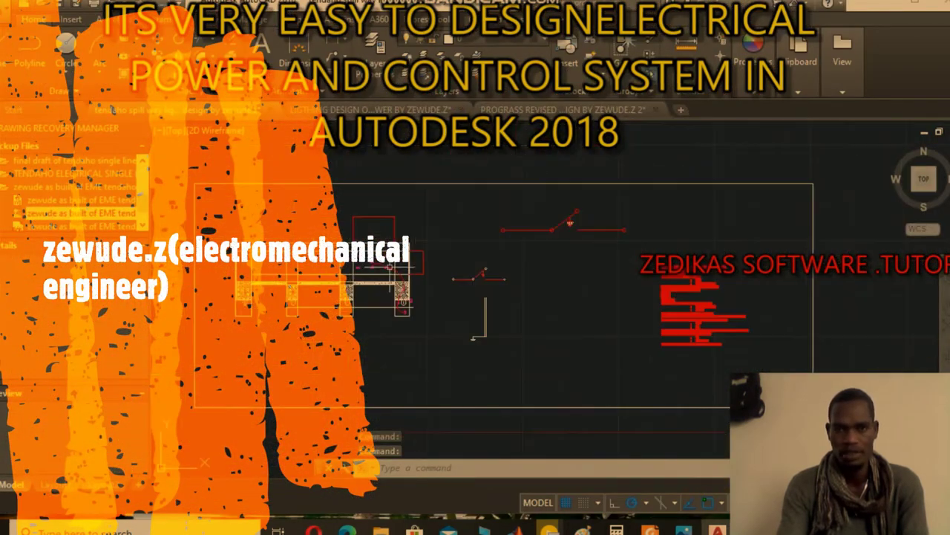
pyautogui.scroll(4, 312, 221)
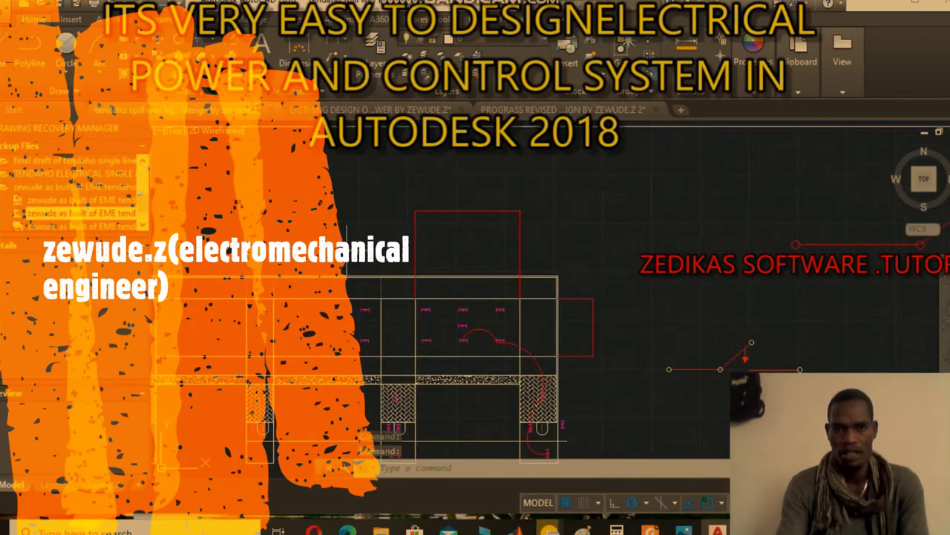
pyautogui.scroll(-3, 421, 248)
pyautogui.scroll(5, 331, 282)
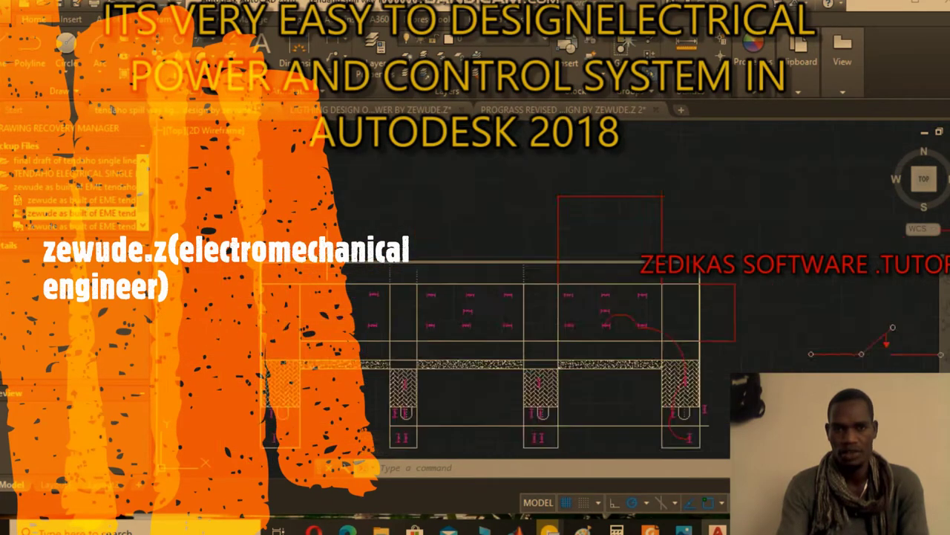
# Examine the lamp symbol arrangement in the first bay of the spillway plan with the Pan tool.
pyautogui.rightClick(334, 178)
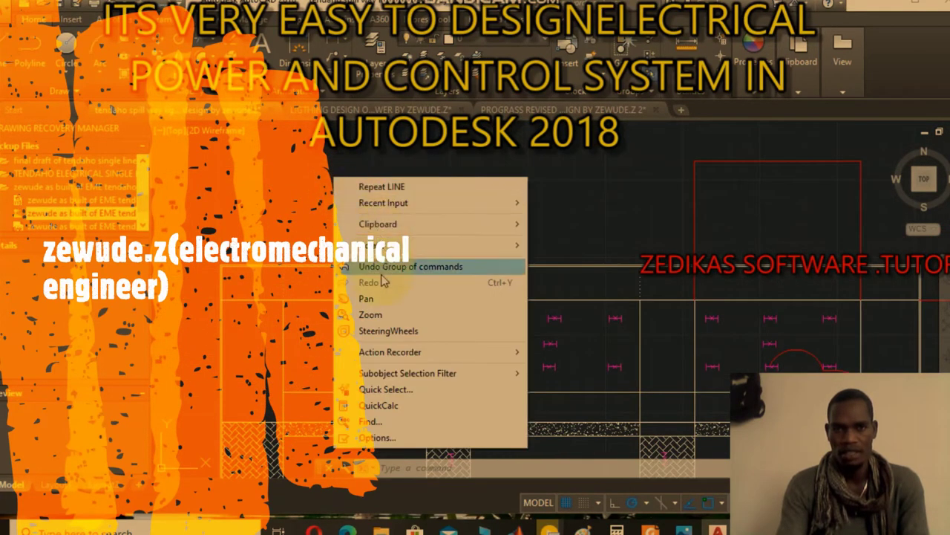
pyautogui.click(366, 298)
pyautogui.moveTo(378, 299)
pyautogui.mouseDown()
pyautogui.moveTo(363, 305)
pyautogui.moveTo(304, 223)
pyautogui.mouseUp()
pyautogui.moveTo(440, 249)
pyautogui.mouseDown()
pyautogui.moveTo(424, 293)
pyautogui.moveTo(514, 306)
pyautogui.mouseUp()
pyautogui.moveTo(447, 320); pyautogui.dragTo(444, 271)
pyautogui.scroll(4, 425, 254)
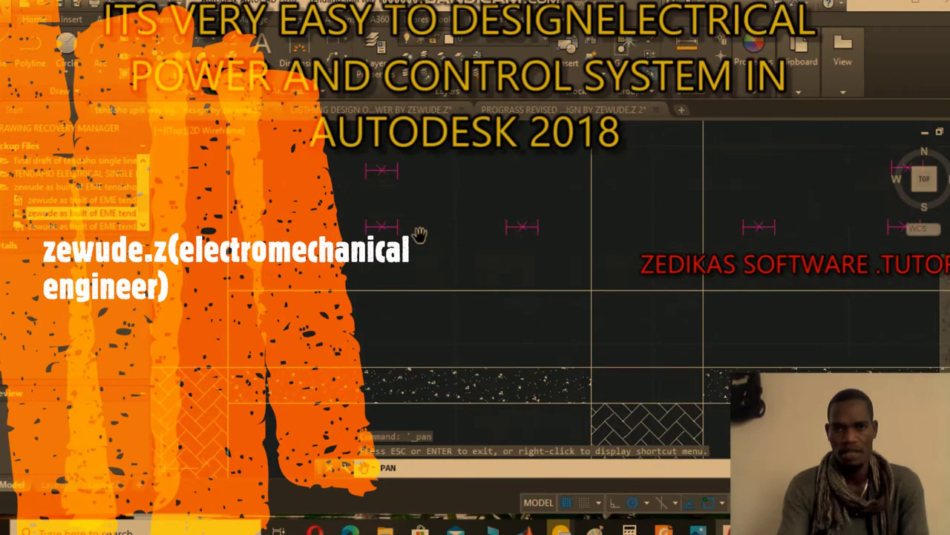
pyautogui.scroll(-4, 408, 213)
pyautogui.moveTo(399, 205); pyautogui.dragTo(401, 261)
pyautogui.scroll(2, 402, 262)
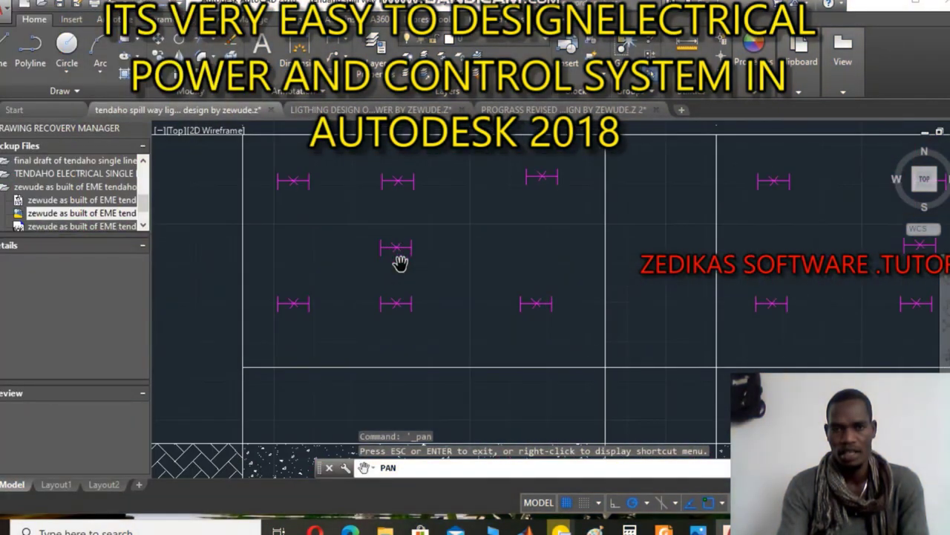
pyautogui.scroll(-1, 387, 213)
pyautogui.scroll(1, 384, 231)
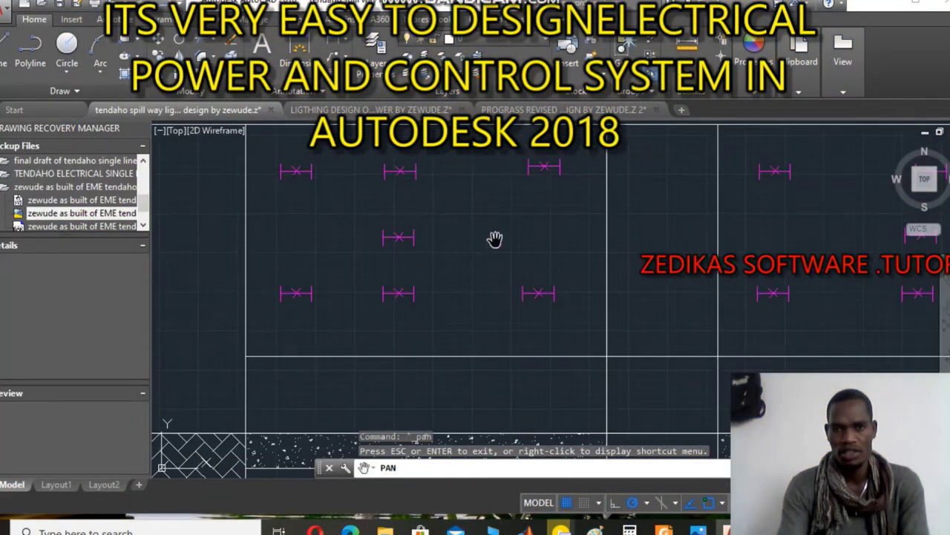
# Inspect the lamp layout across the remaining bays, including the red wiring curve in the last bay.
pyautogui.moveTo(509, 240); pyautogui.dragTo(304, 231)
pyautogui.scroll(-2, 489, 244)
pyautogui.moveTo(515, 240); pyautogui.dragTo(444, 234)
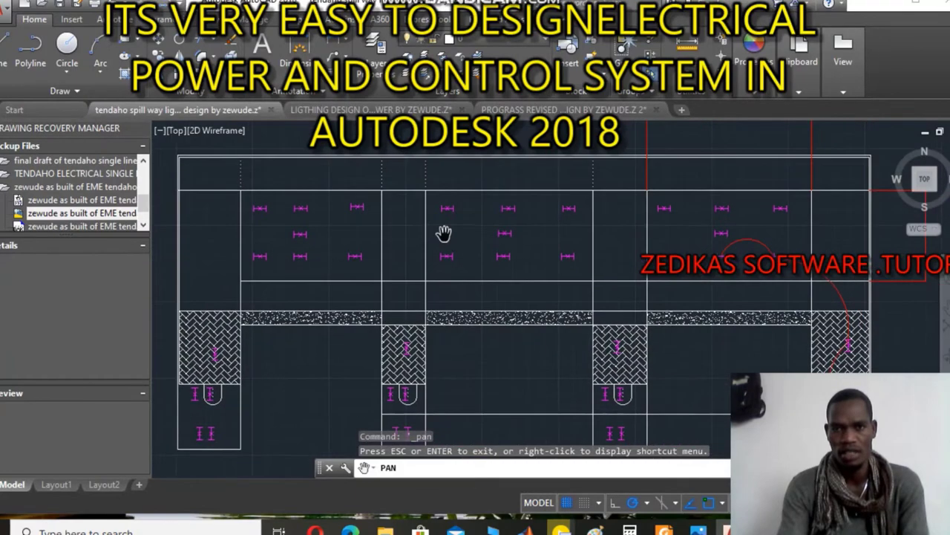
pyautogui.moveTo(566, 236); pyautogui.dragTo(461, 228)
pyautogui.moveTo(600, 257)
pyautogui.mouseDown()
pyautogui.moveTo(501, 278)
pyautogui.moveTo(533, 300)
pyautogui.mouseUp()
pyautogui.scroll(3, 510, 267)
pyautogui.scroll(-3, 507, 266)
pyautogui.moveTo(438, 274); pyautogui.dragTo(574, 250)
pyautogui.moveTo(393, 277)
pyautogui.mouseDown()
pyautogui.moveTo(537, 286)
pyautogui.moveTo(395, 269)
pyautogui.moveTo(374, 210)
pyautogui.moveTo(332, 280)
pyautogui.mouseUp()
pyautogui.moveTo(484, 256)
pyautogui.mouseDown()
pyautogui.moveTo(431, 249)
pyautogui.moveTo(435, 268)
pyautogui.mouseUp()
pyautogui.moveTo(605, 255)
pyautogui.mouseDown()
pyautogui.moveTo(524, 253)
pyautogui.moveTo(531, 274)
pyautogui.moveTo(554, 241)
pyautogui.moveTo(591, 271)
pyautogui.moveTo(471, 269)
pyautogui.mouseUp()
pyautogui.moveTo(530, 246); pyautogui.dragTo(471, 237)
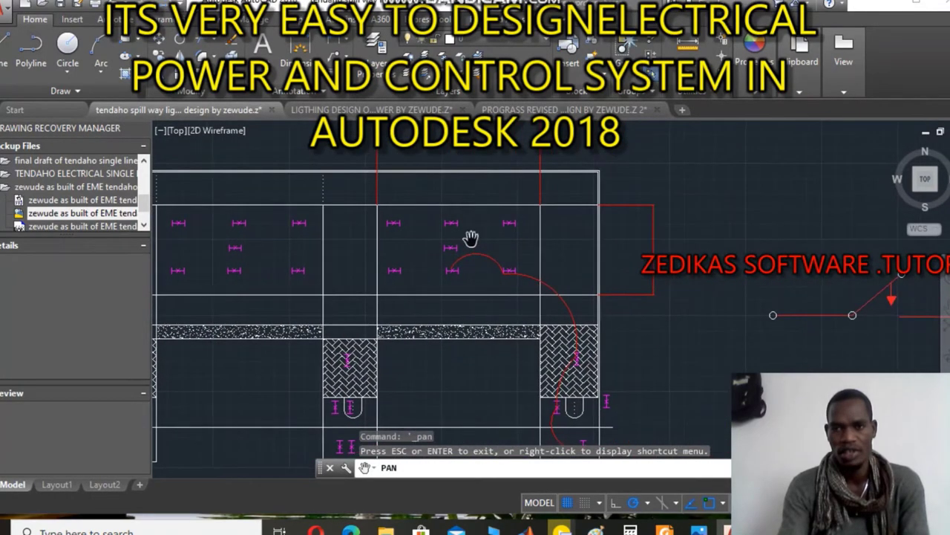
# Examine the switch symbols beside the plan and locate the lighting design specification text.
pyautogui.scroll(-2, 574, 233)
pyautogui.moveTo(672, 277); pyautogui.dragTo(414, 248)
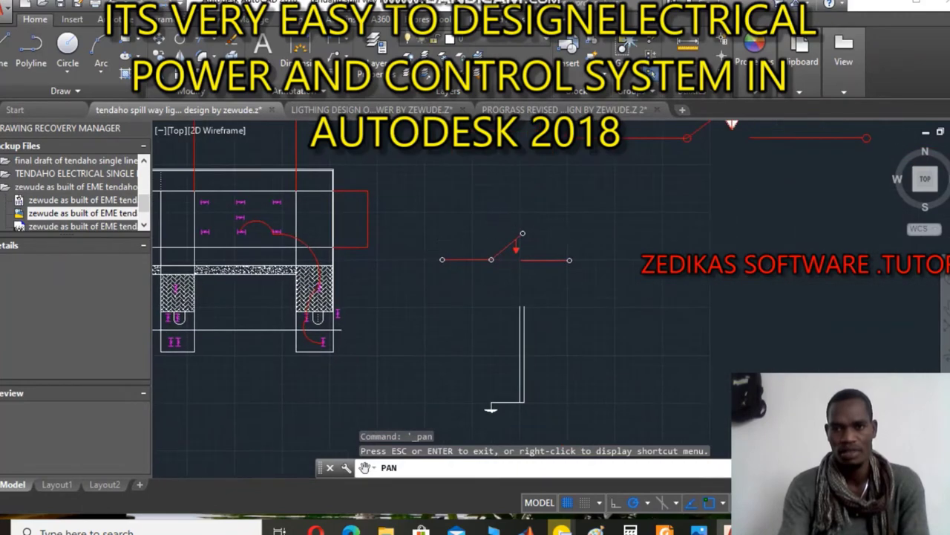
pyautogui.scroll(-6, 509, 221)
pyautogui.scroll(8, 634, 238)
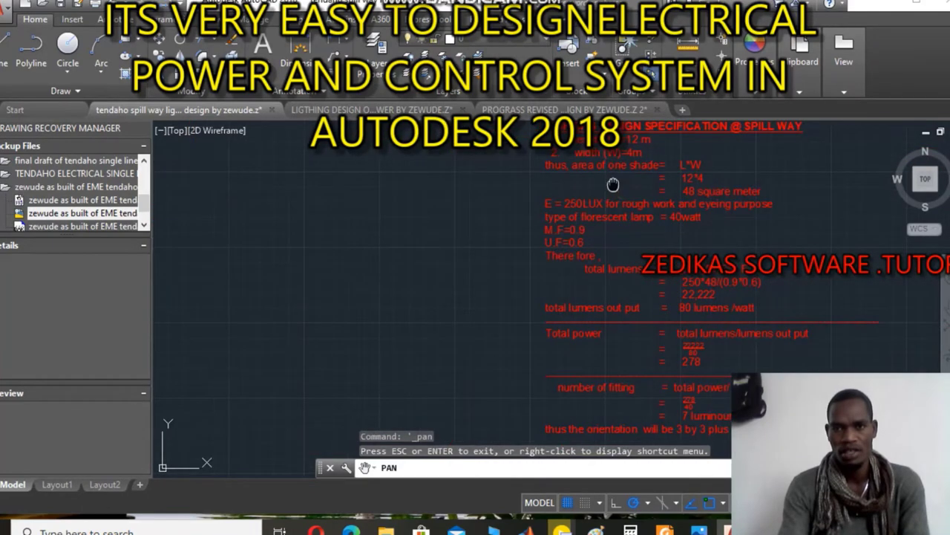
pyautogui.moveTo(613, 185); pyautogui.dragTo(535, 254)
pyautogui.scroll(2, 551, 208)
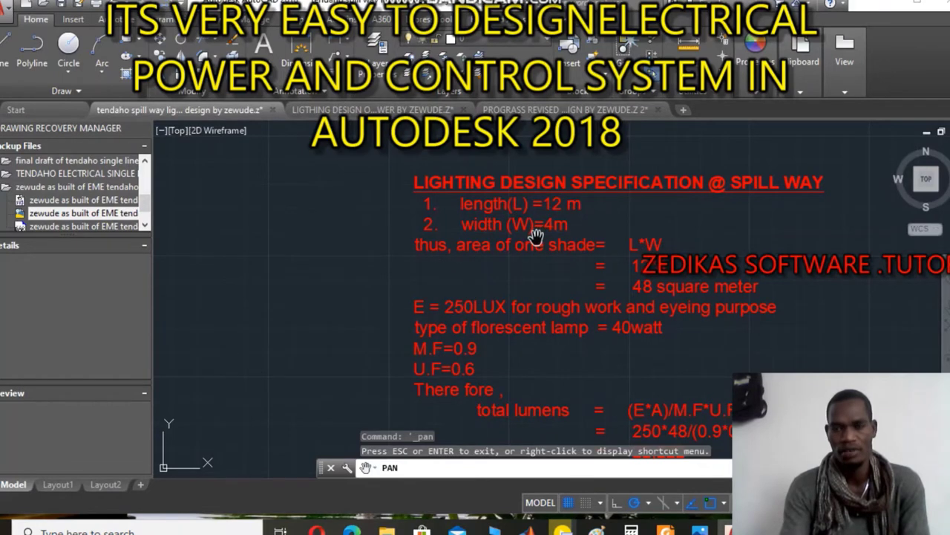
pyautogui.scroll(-4, 536, 237)
pyautogui.moveTo(487, 252); pyautogui.dragTo(623, 294)
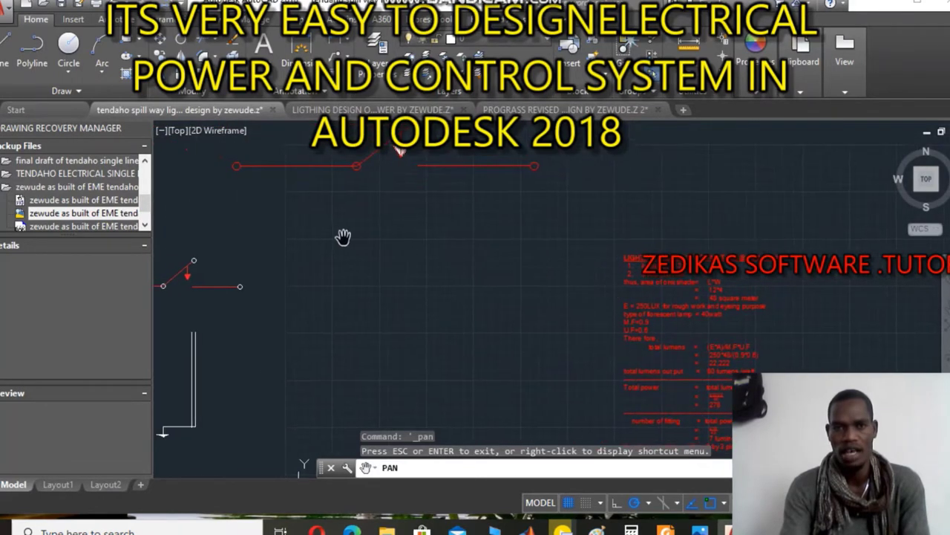
pyautogui.moveTo(344, 236); pyautogui.dragTo(528, 229)
pyautogui.moveTo(640, 263); pyautogui.dragTo(334, 196)
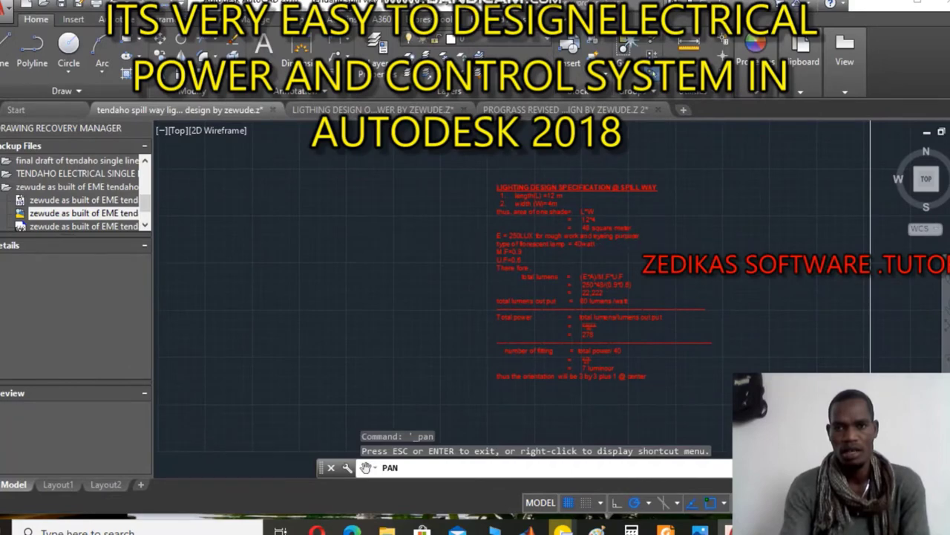
# Read the shade's length, width and area calculation in the lighting design specification.
pyautogui.scroll(6, 615, 240)
pyautogui.moveTo(598, 218); pyautogui.dragTo(628, 287)
pyautogui.scroll(4, 517, 225)
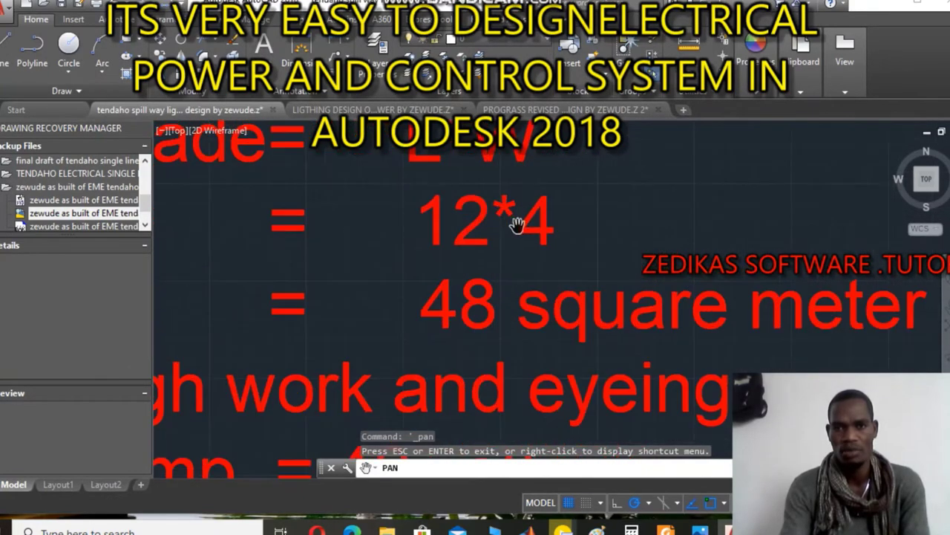
pyautogui.moveTo(463, 203); pyautogui.dragTo(698, 292)
pyautogui.moveTo(396, 166); pyautogui.dragTo(470, 268)
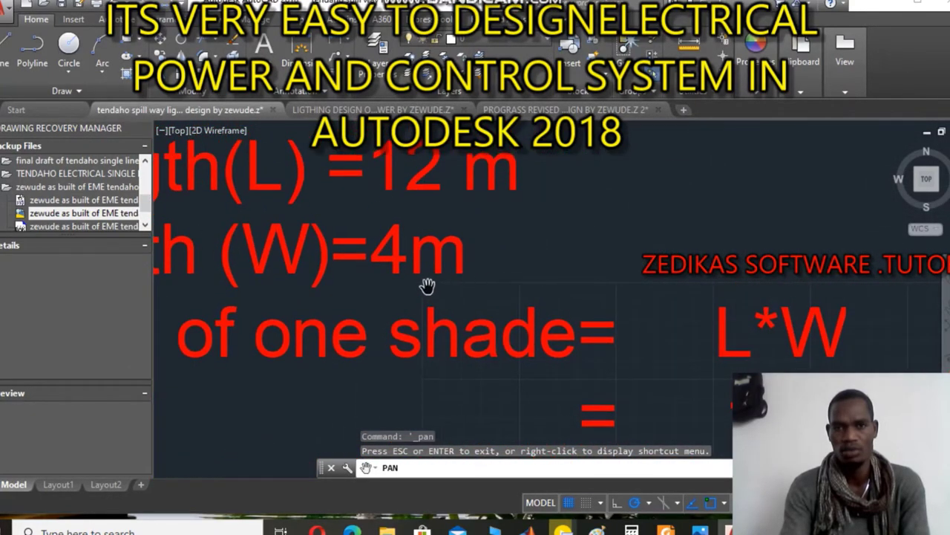
# Read the illuminance requirement (E) and its stated purpose in the lighting design specification.
pyautogui.scroll(-6, 433, 219)
pyautogui.moveTo(541, 261)
pyautogui.mouseDown()
pyautogui.moveTo(531, 250)
pyautogui.moveTo(537, 267)
pyautogui.moveTo(526, 232)
pyautogui.moveTo(675, 218)
pyautogui.mouseUp()
pyautogui.scroll(4, 534, 295)
pyautogui.moveTo(419, 266); pyautogui.dragTo(743, 231)
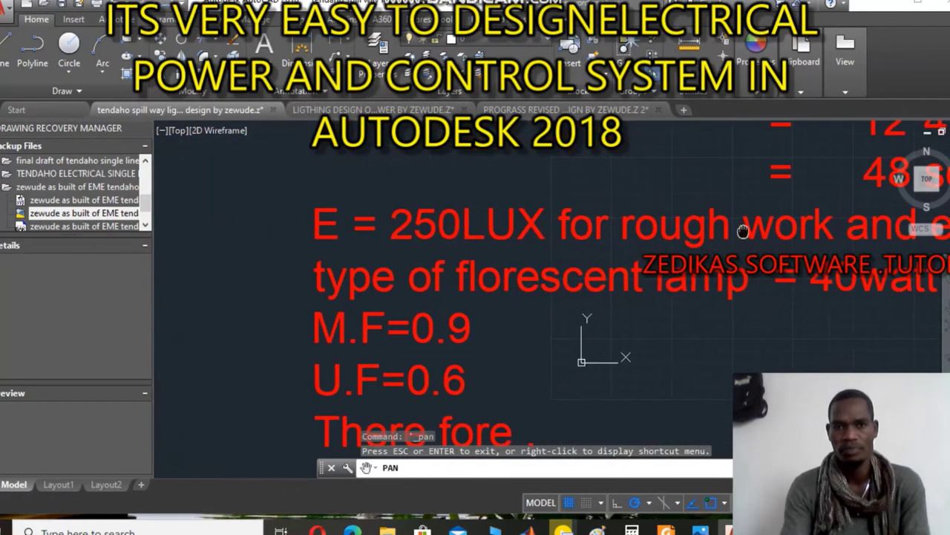
pyautogui.moveTo(495, 241); pyautogui.dragTo(461, 242)
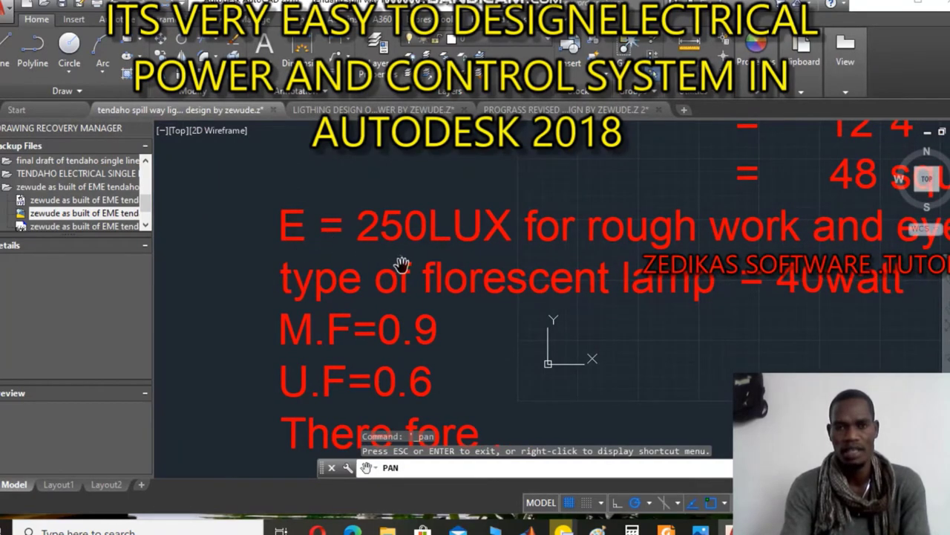
pyautogui.moveTo(460, 269); pyautogui.dragTo(375, 269)
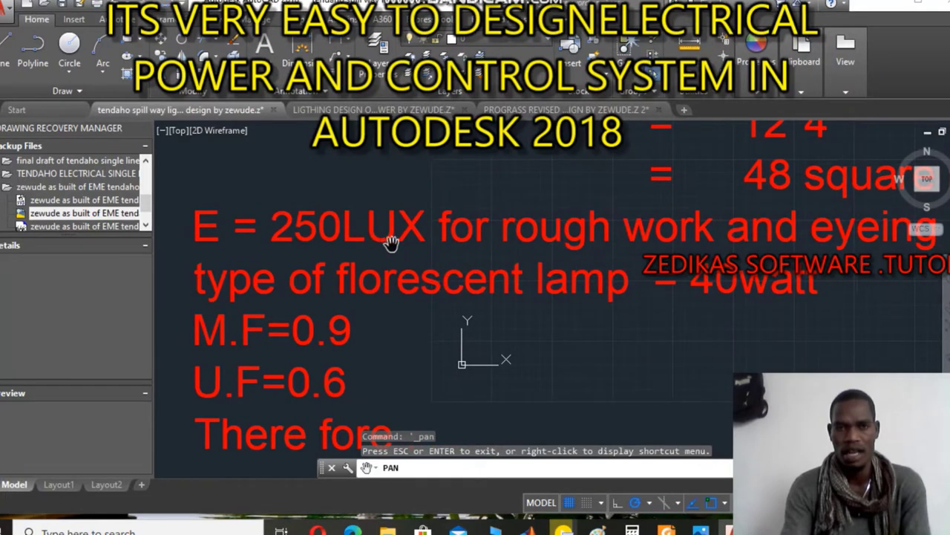
pyautogui.moveTo(575, 276)
pyautogui.mouseDown()
pyautogui.moveTo(385, 260)
pyautogui.moveTo(575, 265)
pyautogui.moveTo(475, 288)
pyautogui.moveTo(478, 274)
pyautogui.moveTo(934, 265)
pyautogui.mouseUp()
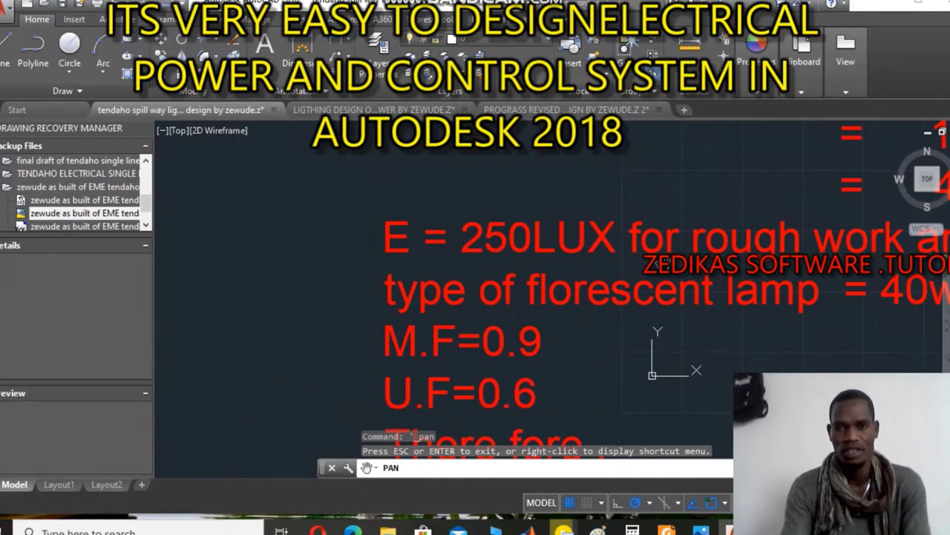
pyautogui.moveTo(598, 248); pyautogui.dragTo(593, 274)
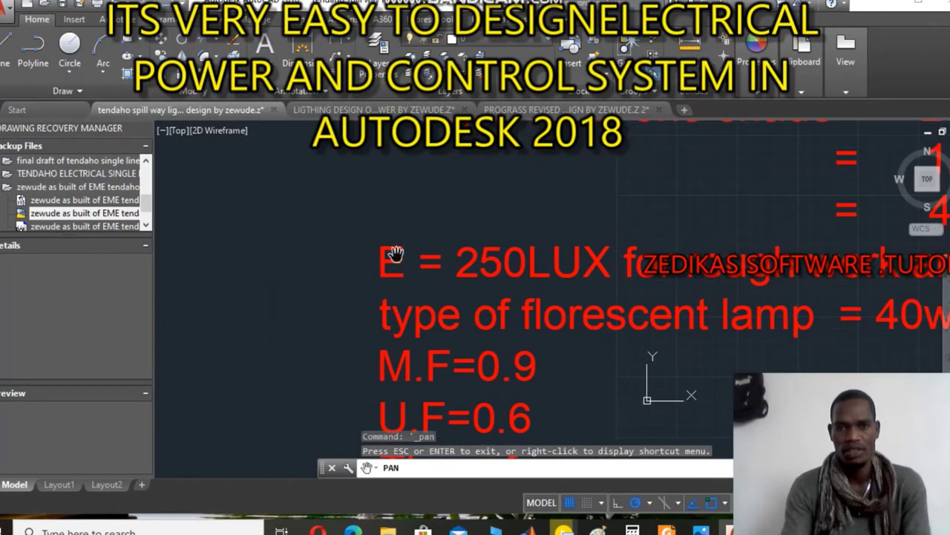
pyautogui.moveTo(391, 261)
pyautogui.mouseDown()
pyautogui.moveTo(401, 232)
pyautogui.moveTo(336, 260)
pyautogui.moveTo(356, 248)
pyautogui.moveTo(340, 246)
pyautogui.moveTo(447, 275)
pyautogui.moveTo(346, 267)
pyautogui.mouseUp()
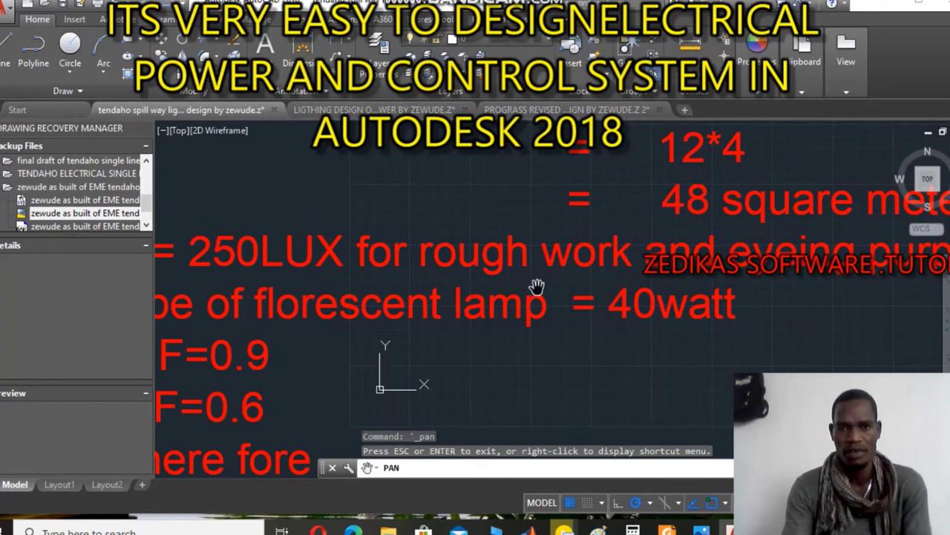
pyautogui.moveTo(675, 304); pyautogui.dragTo(444, 300)
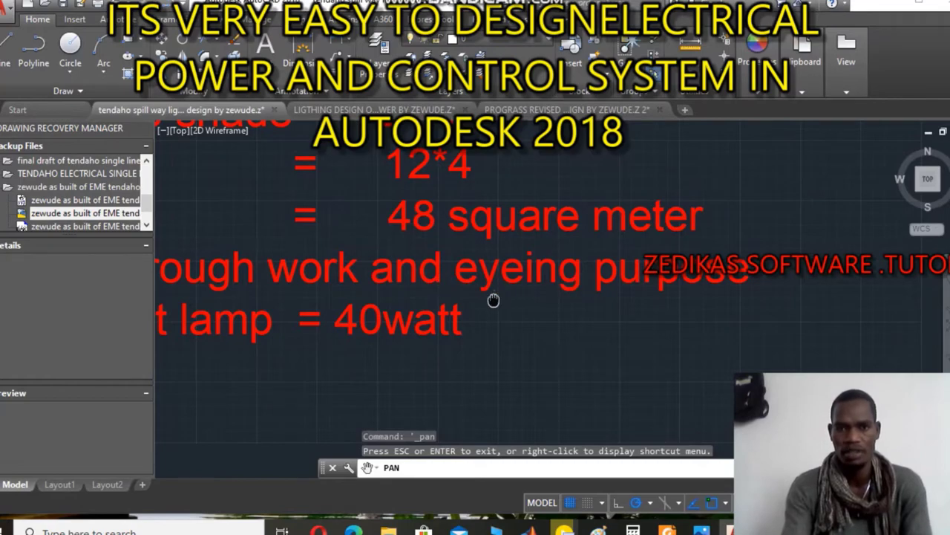
pyautogui.moveTo(242, 321)
pyautogui.mouseDown()
pyautogui.moveTo(617, 222)
pyautogui.moveTo(638, 288)
pyautogui.mouseUp()
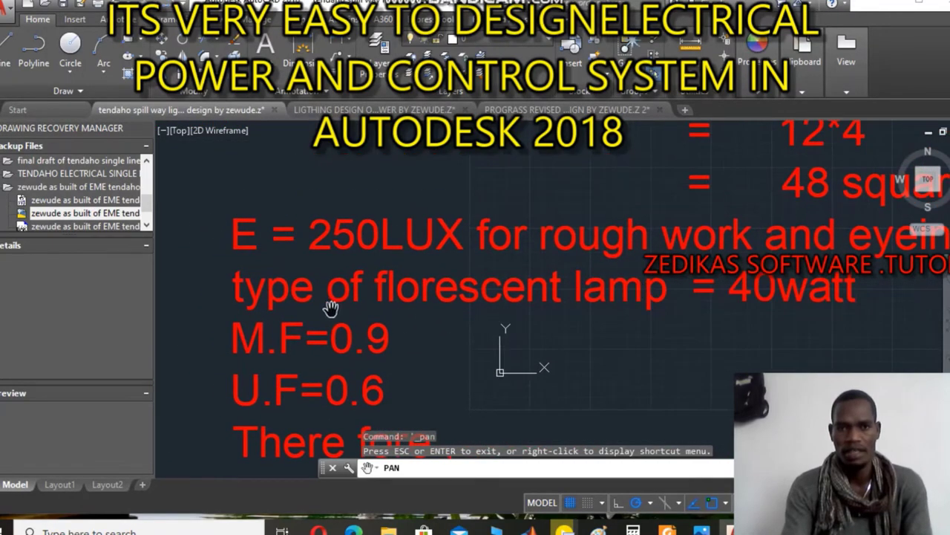
pyautogui.moveTo(281, 307); pyautogui.dragTo(396, 307)
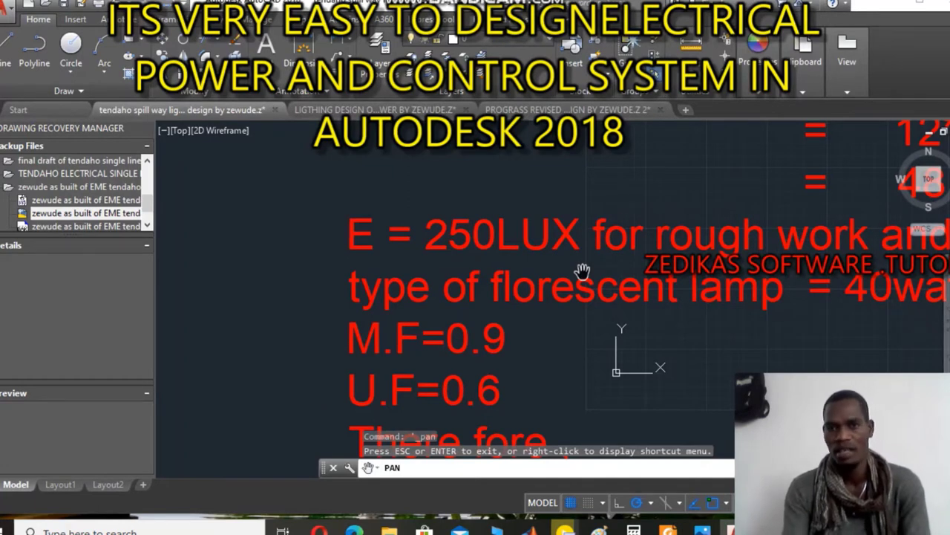
pyautogui.moveTo(667, 319); pyautogui.dragTo(491, 301)
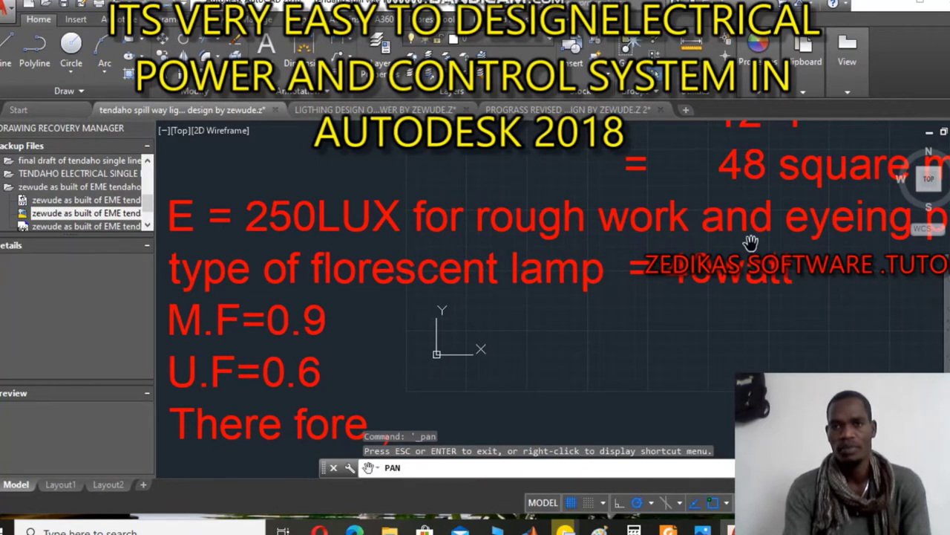
# Read the fluorescent lamp type and its wattage in the lighting design specification.
pyautogui.moveTo(763, 249); pyautogui.dragTo(607, 257)
pyautogui.moveTo(569, 300)
pyautogui.mouseDown()
pyautogui.moveTo(577, 348)
pyautogui.moveTo(568, 344)
pyautogui.moveTo(695, 319)
pyautogui.moveTo(657, 342)
pyautogui.mouseUp()
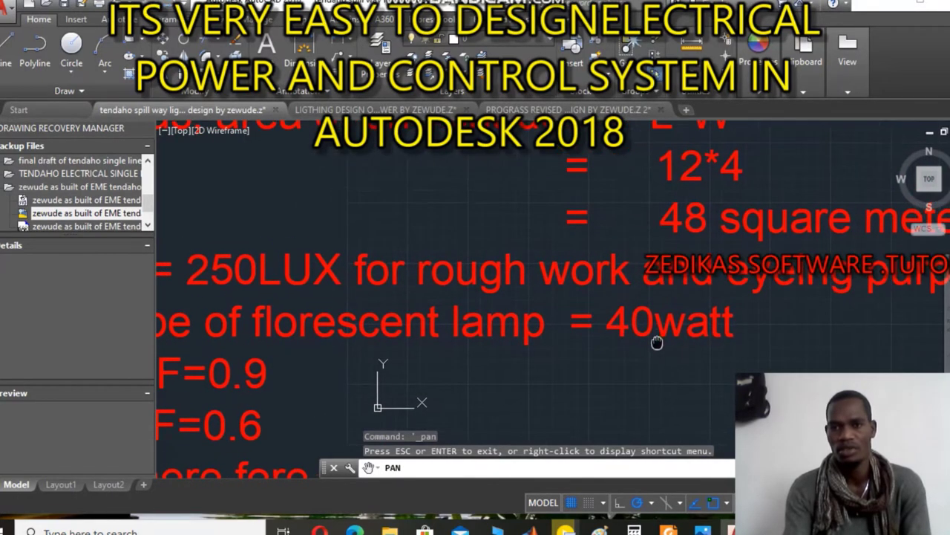
pyautogui.scroll(2, 648, 336)
pyautogui.scroll(2, 639, 331)
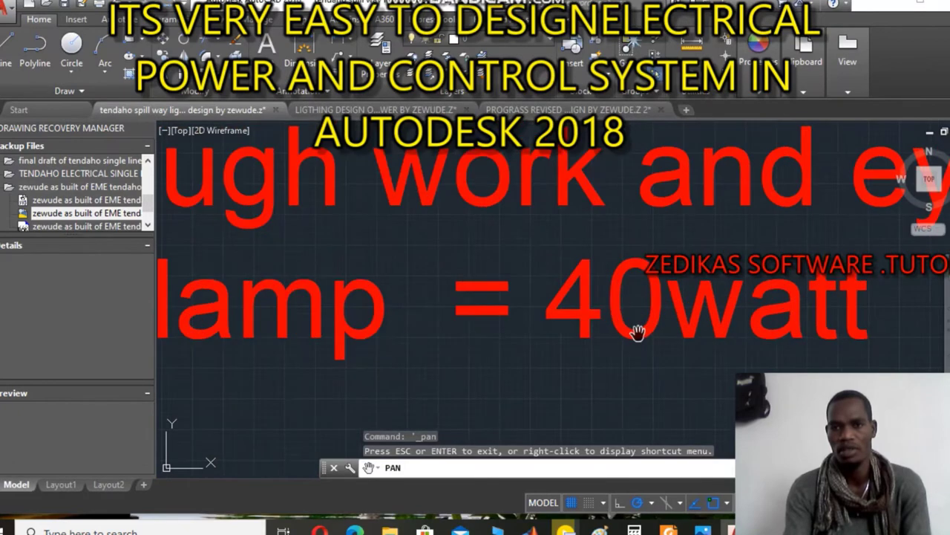
pyautogui.scroll(-2, 635, 322)
pyautogui.moveTo(614, 318); pyautogui.dragTo(646, 297)
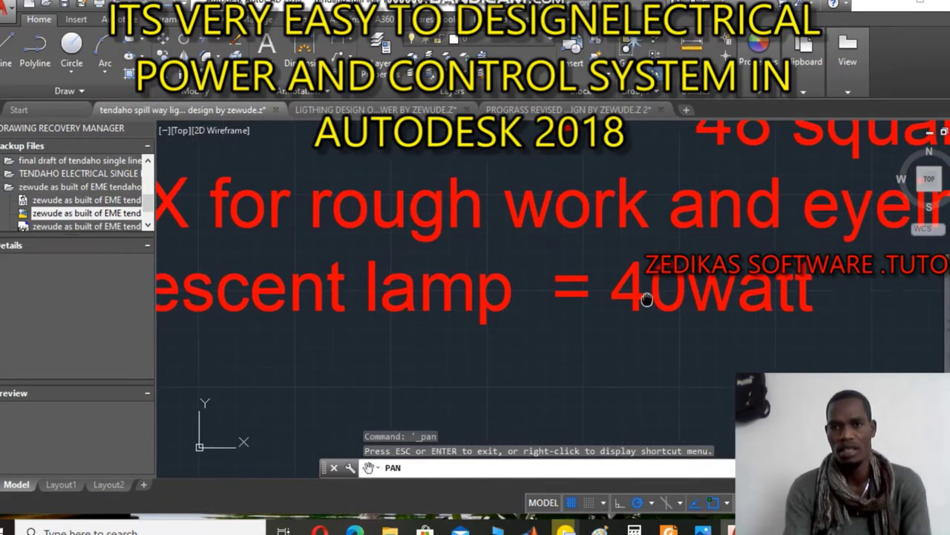
pyautogui.scroll(-2, 572, 301)
pyautogui.moveTo(472, 332); pyautogui.dragTo(618, 283)
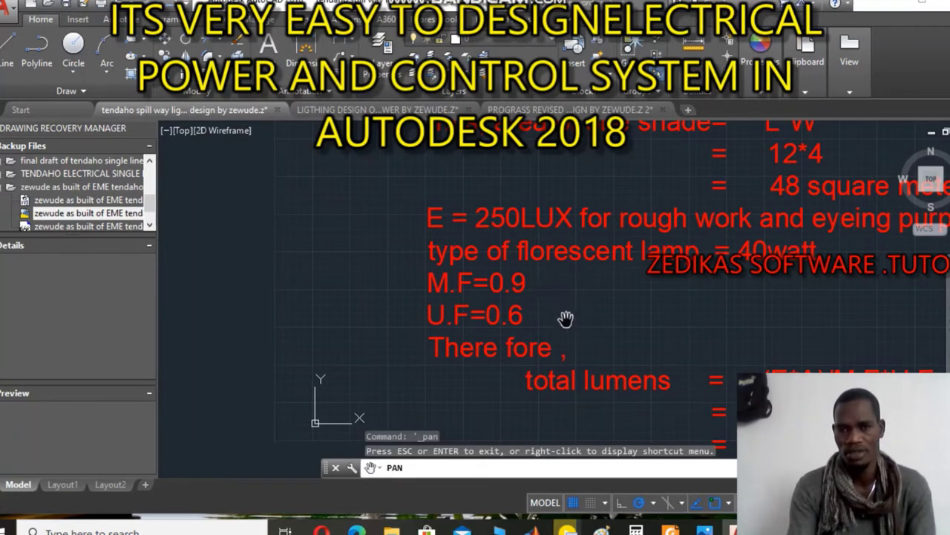
# Read the M.F. and U.F. factors and the total lumens calculation in the specification.
pyautogui.moveTo(568, 320)
pyautogui.mouseDown()
pyautogui.moveTo(535, 320)
pyautogui.moveTo(493, 346)
pyautogui.moveTo(533, 283)
pyautogui.mouseUp()
pyautogui.scroll(4, 472, 262)
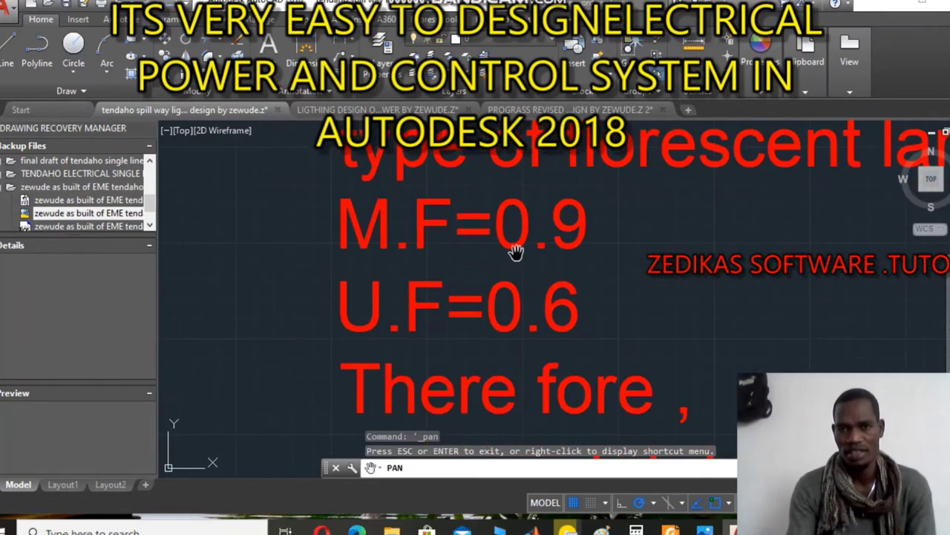
pyautogui.scroll(-2, 558, 241)
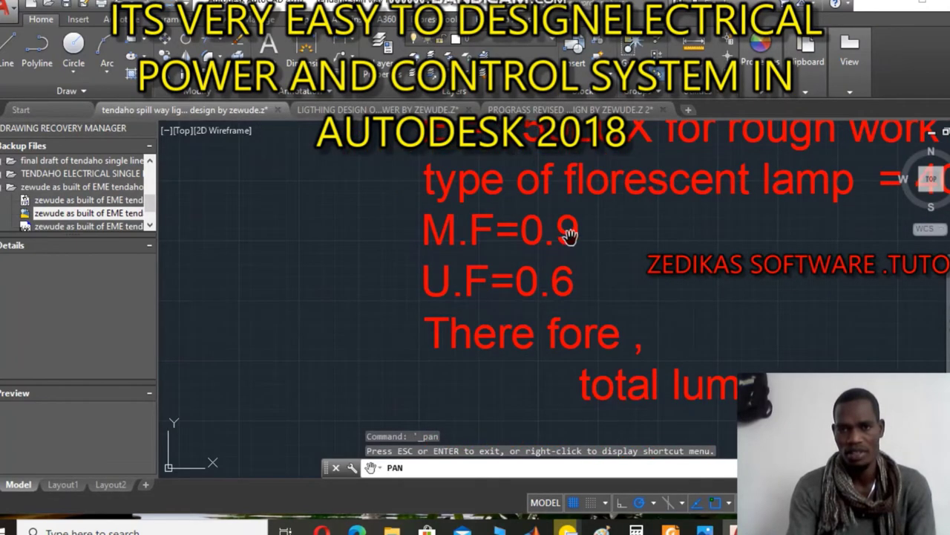
pyautogui.moveTo(553, 310); pyautogui.dragTo(556, 231)
pyautogui.moveTo(577, 279); pyautogui.dragTo(500, 298)
pyautogui.scroll(-2, 617, 309)
pyautogui.moveTo(631, 340); pyautogui.dragTo(536, 323)
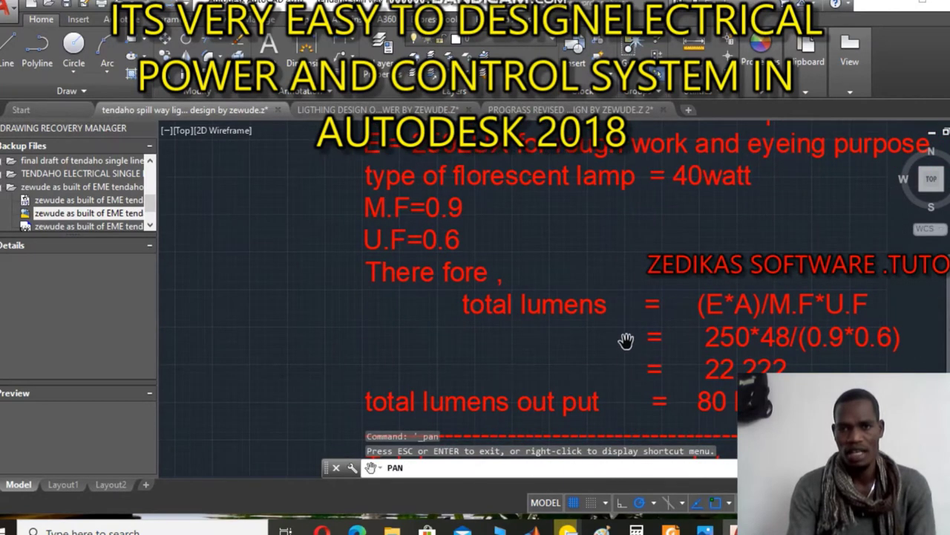
pyautogui.moveTo(642, 337); pyautogui.dragTo(531, 321)
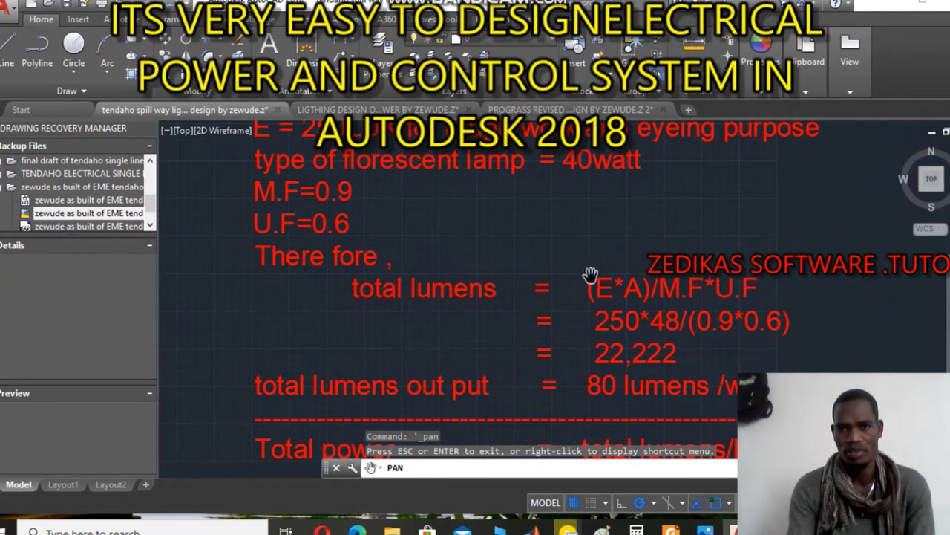
# Read the total lumens formula and its substituted values in the lighting design specification.
pyautogui.moveTo(598, 270)
pyautogui.mouseDown()
pyautogui.moveTo(600, 334)
pyautogui.moveTo(570, 364)
pyautogui.mouseUp()
pyautogui.scroll(2, 576, 361)
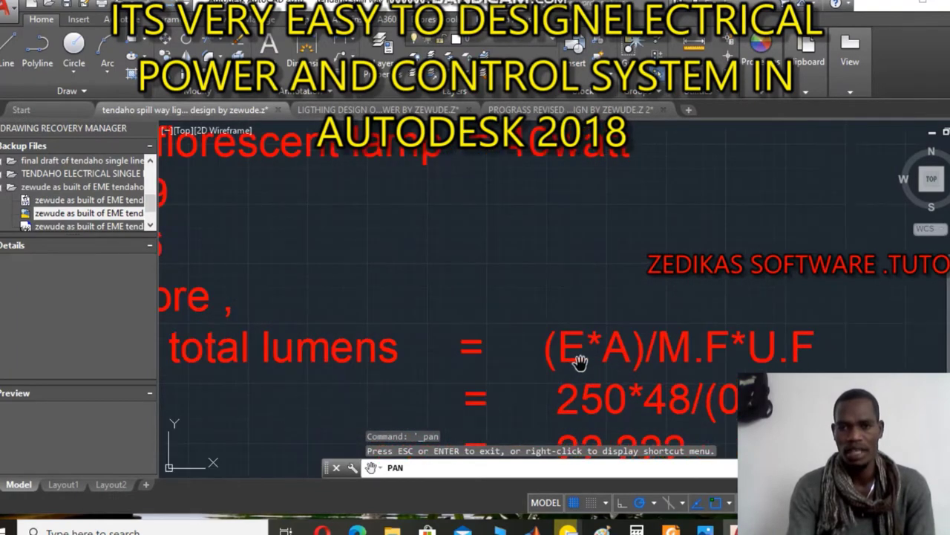
pyautogui.scroll(-2, 605, 364)
pyautogui.moveTo(620, 356)
pyautogui.mouseDown()
pyautogui.moveTo(619, 343)
pyautogui.moveTo(585, 334)
pyautogui.moveTo(578, 303)
pyautogui.mouseUp()
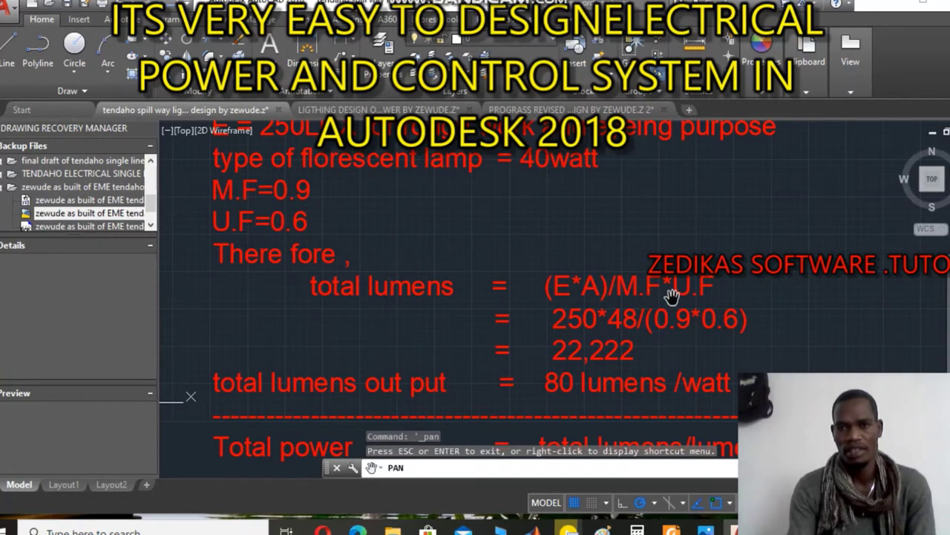
pyautogui.scroll(2, 671, 296)
pyautogui.scroll(-2, 670, 297)
pyautogui.scroll(2, 628, 331)
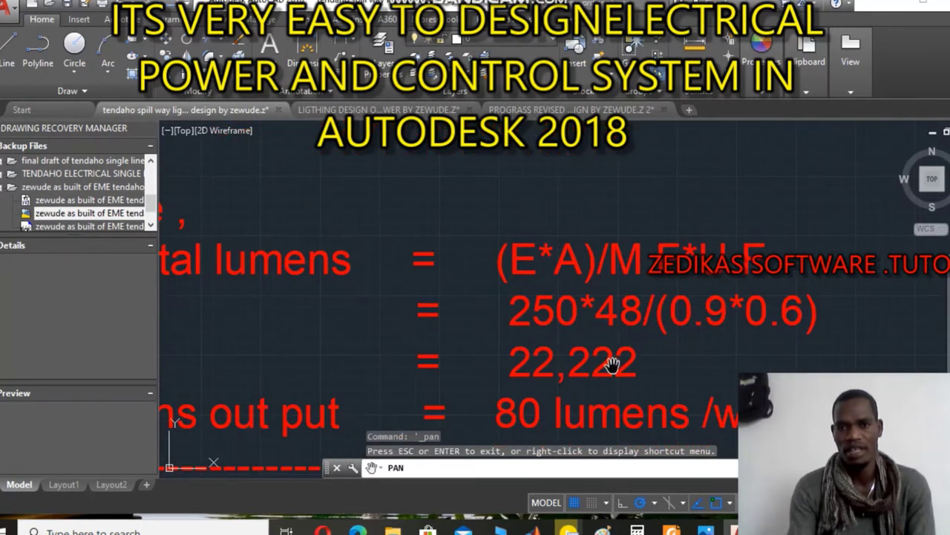
# Read the lumens output per watt and recheck the illuminance, lamp type, M.F. and U.F. lines above it.
pyautogui.moveTo(587, 391)
pyautogui.mouseDown()
pyautogui.moveTo(630, 318)
pyautogui.moveTo(689, 297)
pyautogui.mouseUp()
pyautogui.scroll(-3, 641, 290)
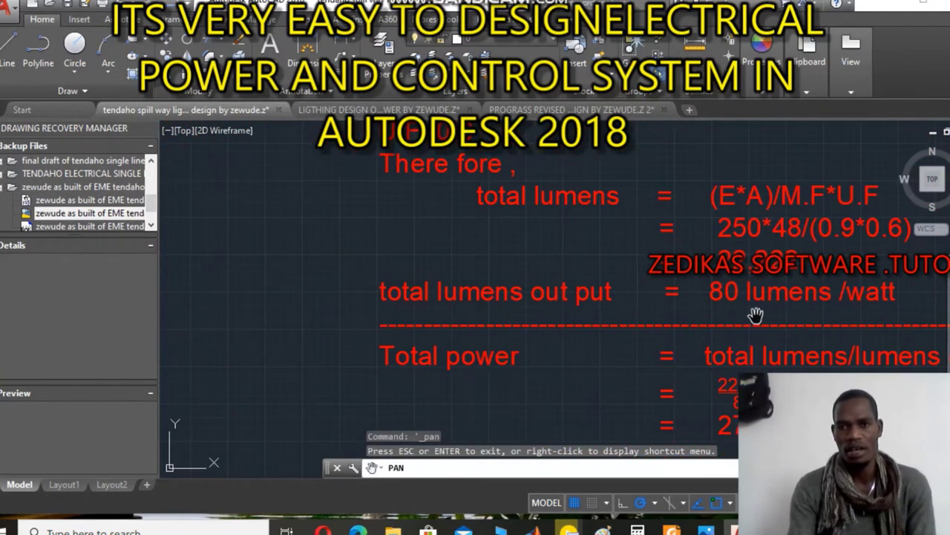
pyautogui.moveTo(749, 308); pyautogui.dragTo(673, 306)
pyautogui.moveTo(626, 247); pyautogui.dragTo(643, 314)
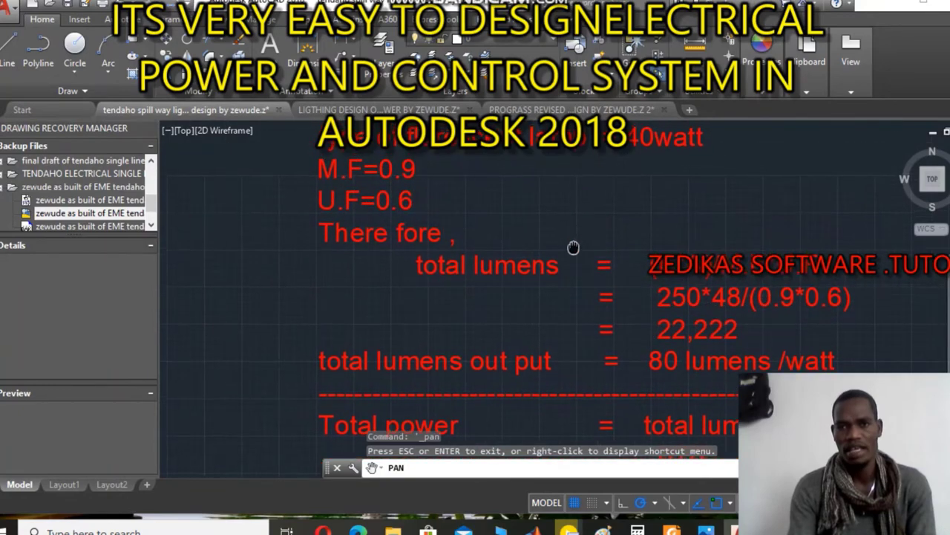
pyautogui.moveTo(576, 249); pyautogui.dragTo(582, 265)
pyautogui.moveTo(678, 256); pyautogui.dragTo(621, 275)
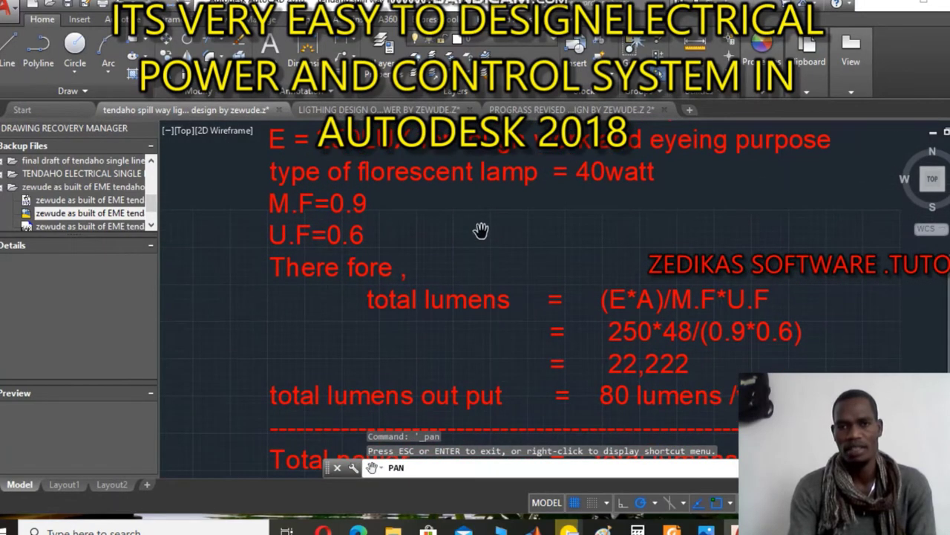
pyautogui.moveTo(496, 197)
pyautogui.mouseDown()
pyautogui.moveTo(528, 274)
pyautogui.moveTo(535, 268)
pyautogui.mouseUp()
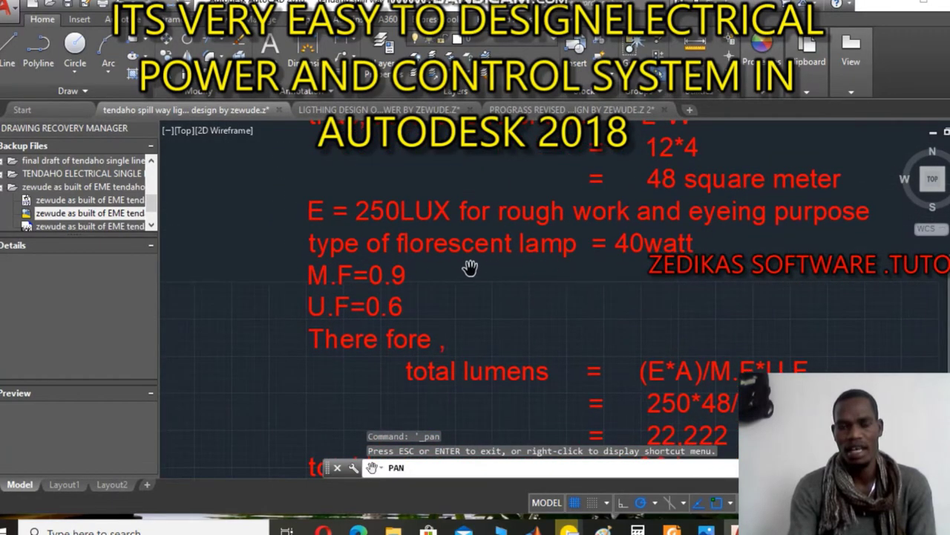
pyautogui.scroll(-2, 478, 284)
pyautogui.scroll(-2, 492, 310)
# Read the total power calculation, from its formula through to its result, in the specification.
pyautogui.moveTo(532, 361)
pyautogui.mouseDown()
pyautogui.moveTo(525, 314)
pyautogui.moveTo(545, 248)
pyautogui.mouseUp()
pyautogui.scroll(4, 525, 313)
pyautogui.moveTo(410, 319)
pyautogui.mouseDown()
pyautogui.moveTo(480, 292)
pyautogui.moveTo(450, 308)
pyautogui.moveTo(415, 296)
pyautogui.mouseUp()
pyautogui.moveTo(620, 301); pyautogui.dragTo(592, 310)
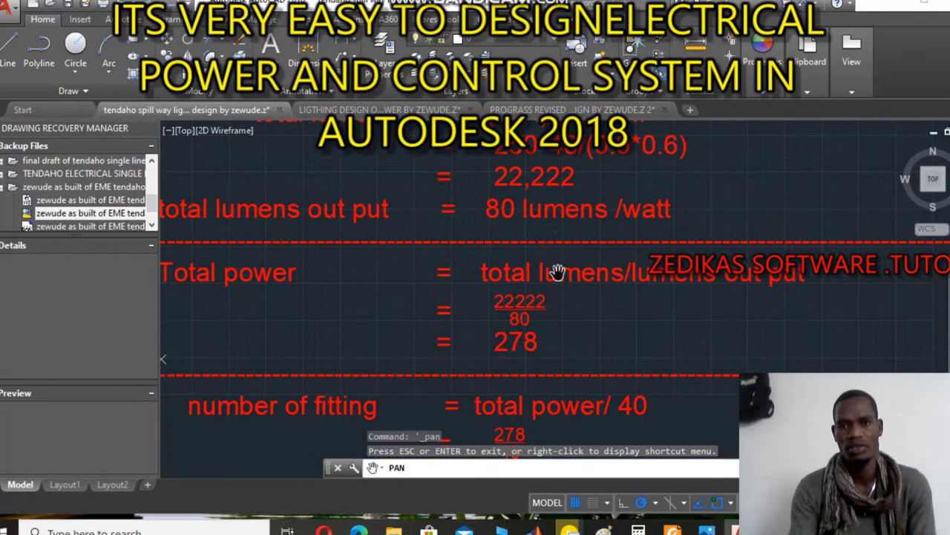
pyautogui.moveTo(559, 272); pyautogui.dragTo(565, 242)
pyautogui.moveTo(585, 293); pyautogui.dragTo(597, 267)
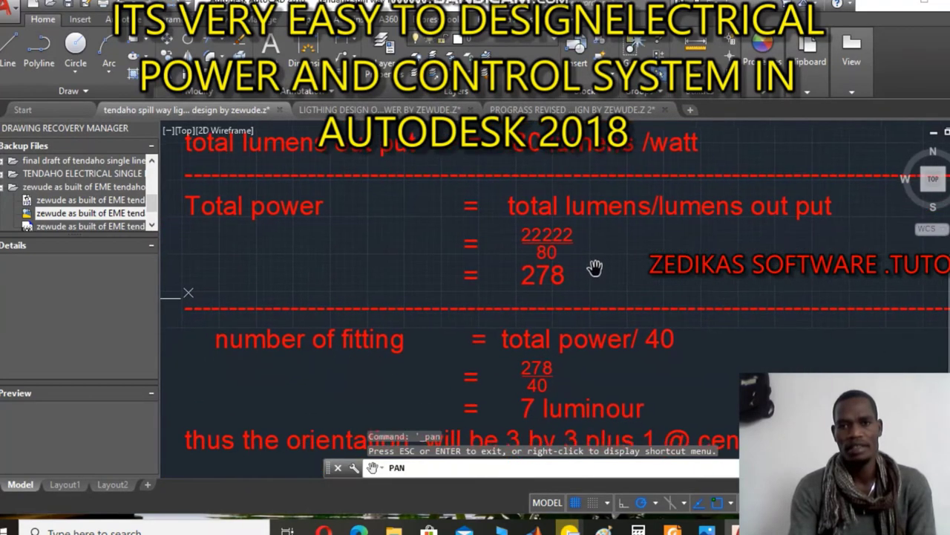
pyautogui.scroll(2, 530, 295)
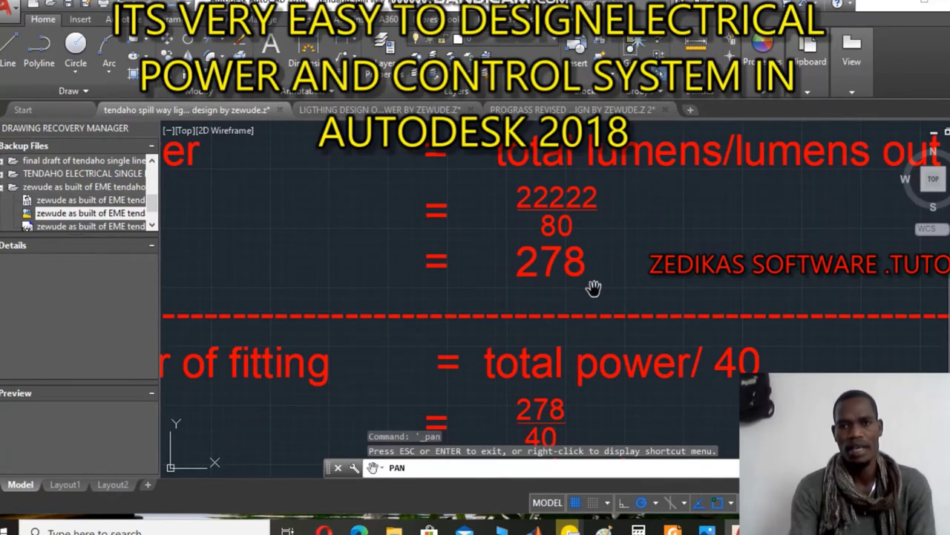
pyautogui.scroll(-2, 576, 298)
# Read the number of fittings calculation and the luminaire orientation stated at the end of the specification.
pyautogui.moveTo(468, 346); pyautogui.dragTo(543, 334)
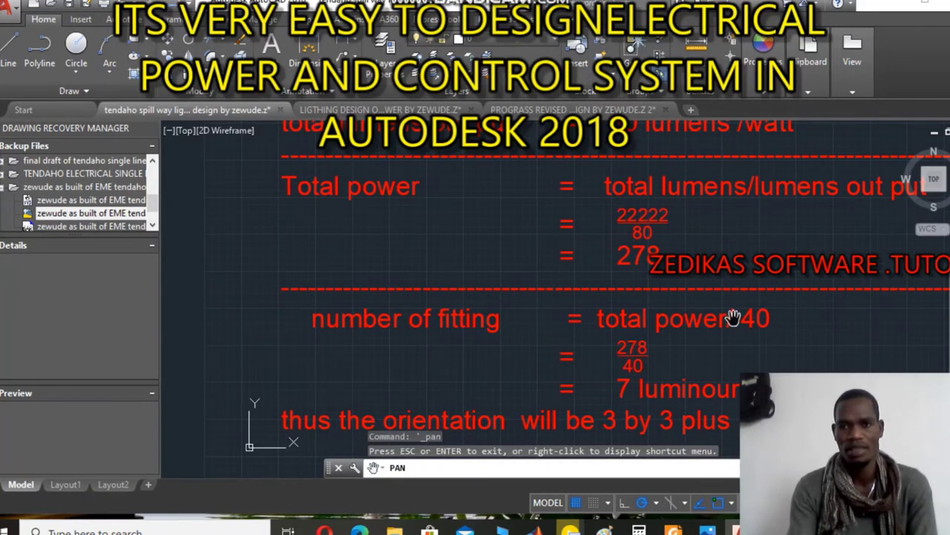
pyautogui.moveTo(741, 283)
pyautogui.mouseDown()
pyautogui.moveTo(652, 316)
pyautogui.moveTo(659, 280)
pyautogui.moveTo(640, 316)
pyautogui.mouseUp()
pyautogui.moveTo(616, 379); pyautogui.dragTo(618, 344)
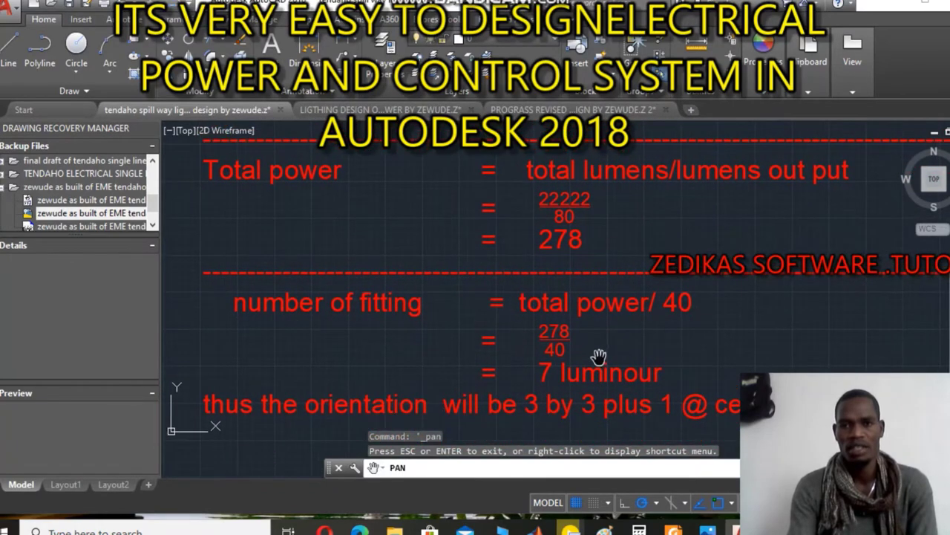
pyautogui.moveTo(562, 352)
pyautogui.mouseDown()
pyautogui.moveTo(625, 328)
pyautogui.moveTo(630, 341)
pyautogui.mouseUp()
pyautogui.scroll(-2, 535, 335)
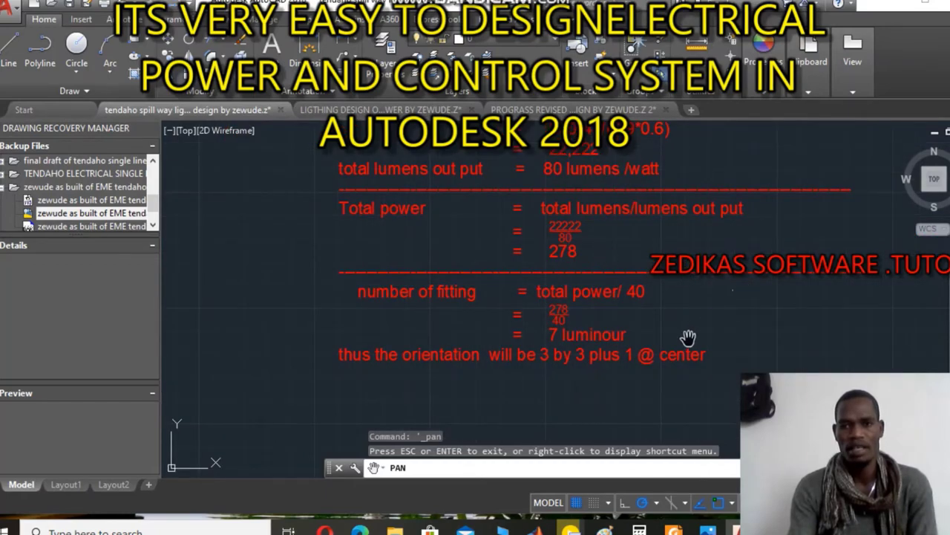
pyautogui.scroll(2, 633, 372)
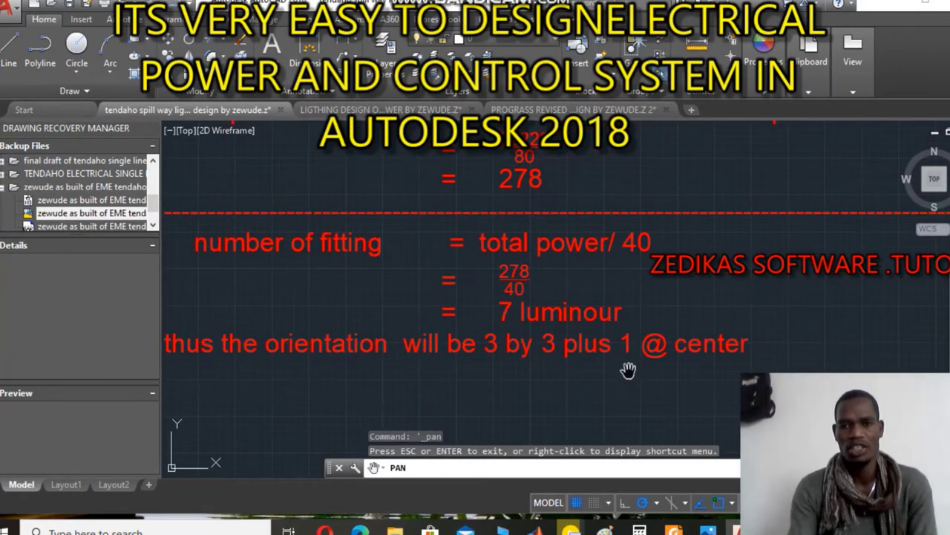
pyautogui.moveTo(522, 367); pyautogui.dragTo(600, 342)
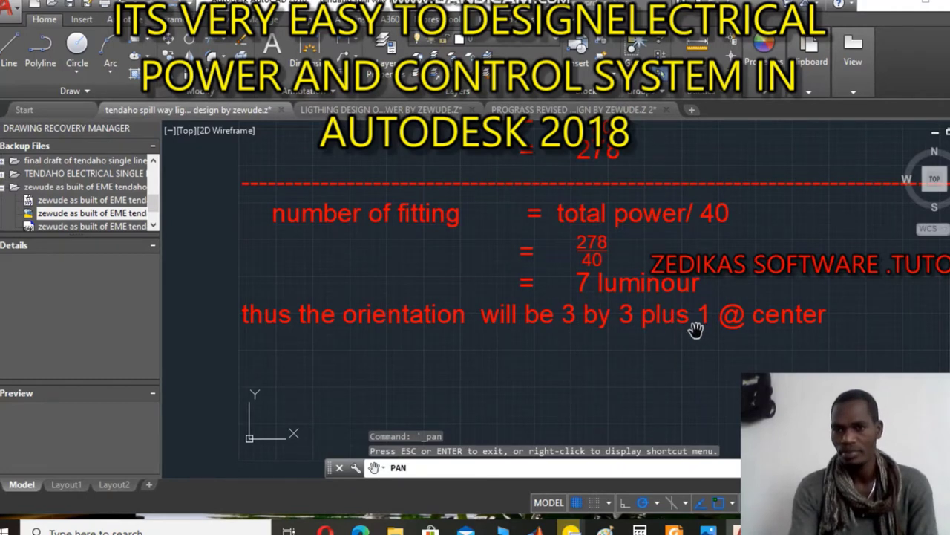
pyautogui.scroll(-2, 691, 285)
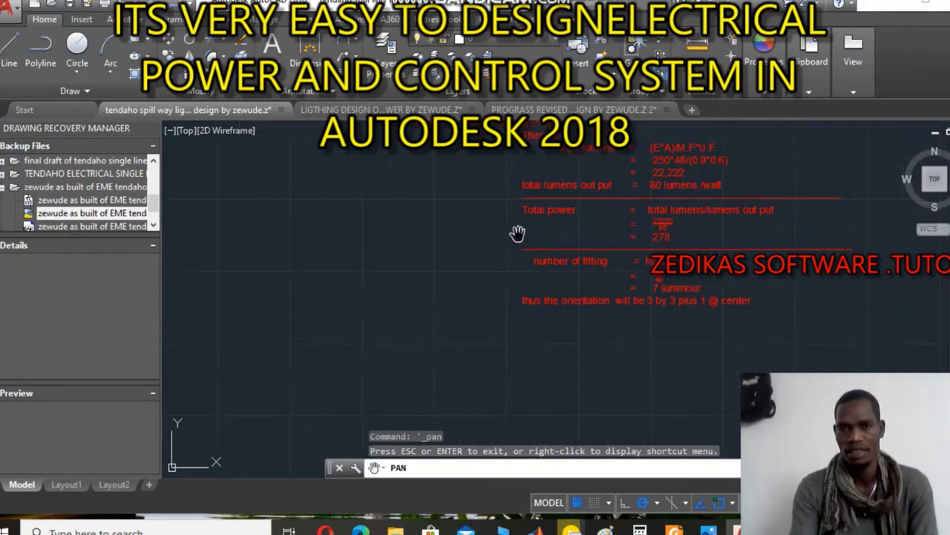
# Return to the spillway lighting layout and inspect the lamps and red wiring in the rightmost bay.
pyautogui.moveTo(295, 166); pyautogui.dragTo(730, 339)
pyautogui.scroll(-3, 232, 230)
pyautogui.moveTo(204, 234); pyautogui.dragTo(660, 294)
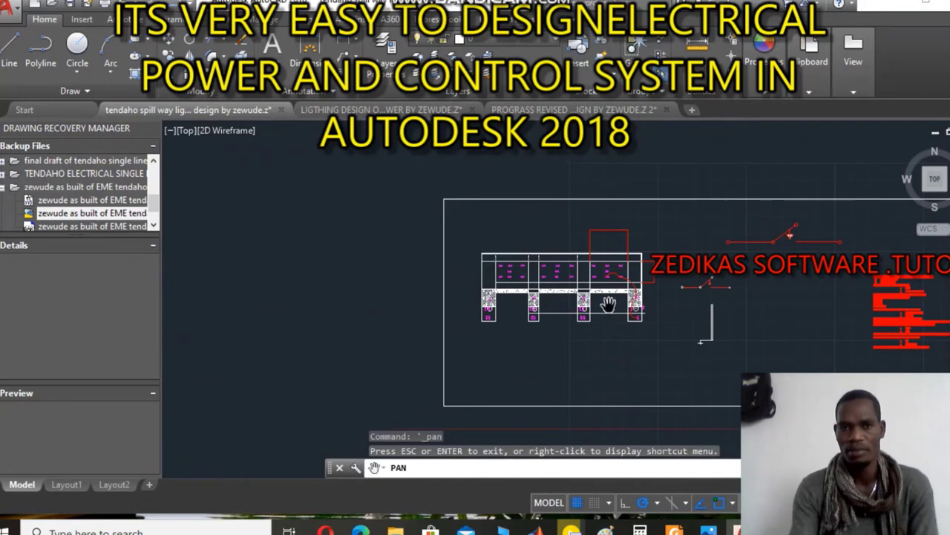
pyautogui.scroll(8, 610, 298)
pyautogui.moveTo(567, 211); pyautogui.dragTo(462, 379)
pyautogui.moveTo(512, 324); pyautogui.dragTo(465, 233)
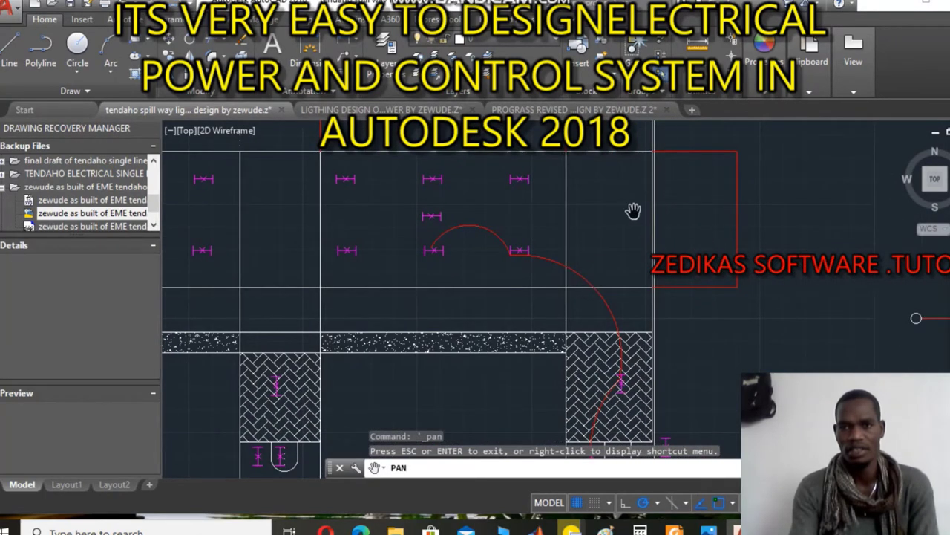
# Examine the red outlines that extend beside and above the rightmost bay of the spillway layout.
pyautogui.scroll(4, 762, 222)
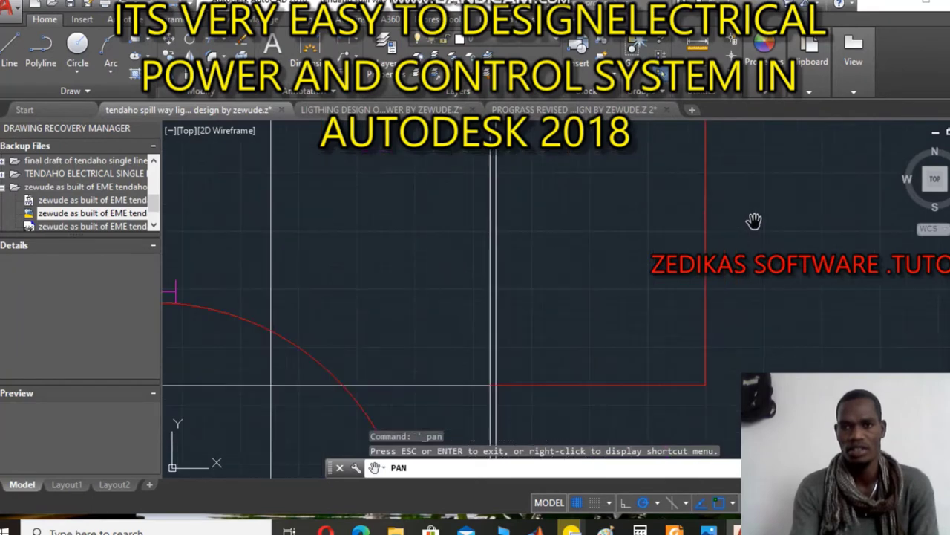
pyautogui.scroll(5, 713, 224)
pyautogui.scroll(3, 647, 240)
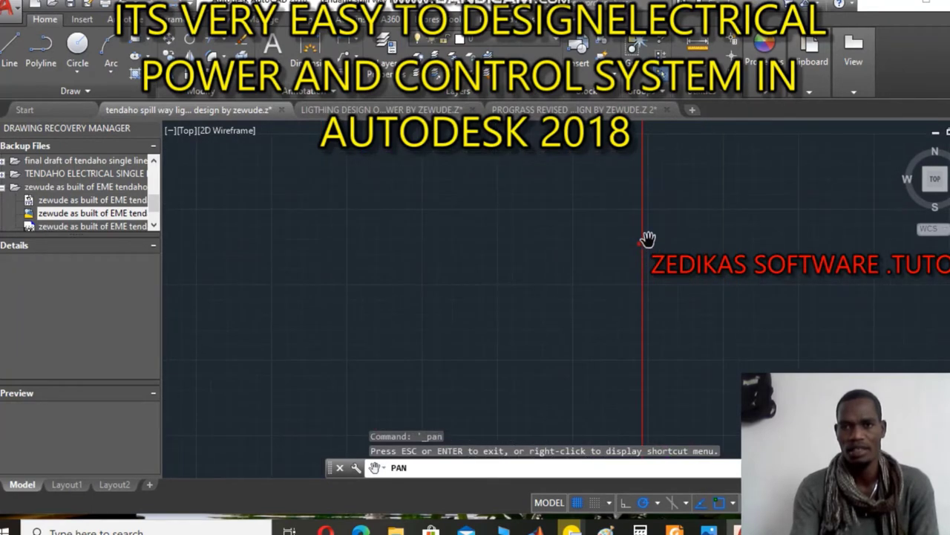
pyautogui.scroll(-5, 581, 266)
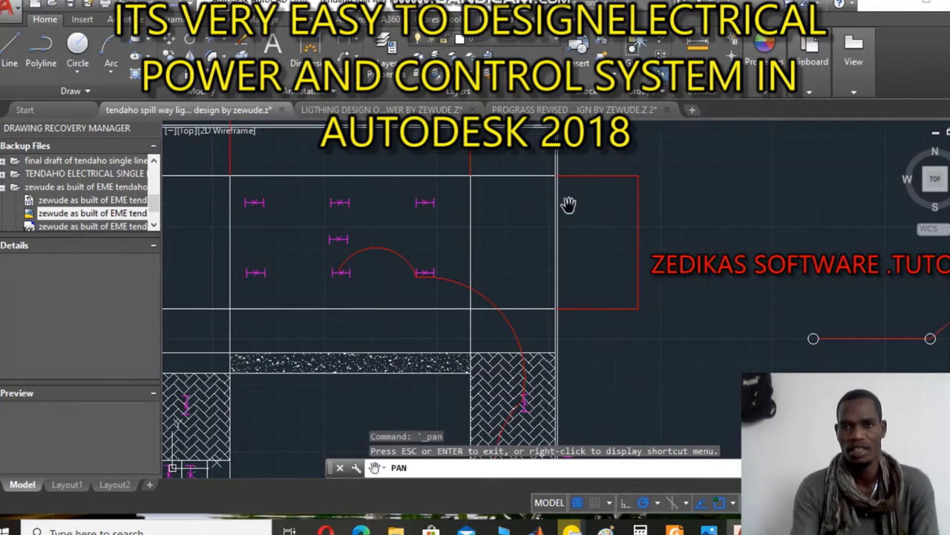
pyautogui.moveTo(482, 173); pyautogui.dragTo(605, 290)
pyautogui.moveTo(505, 197); pyautogui.dragTo(538, 238)
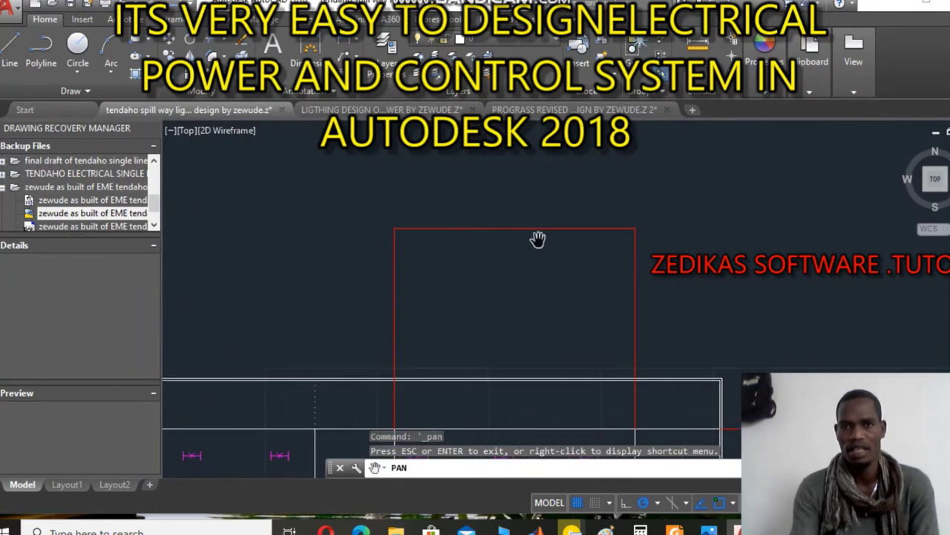
pyautogui.scroll(5, 512, 226)
pyautogui.scroll(5, 505, 245)
pyautogui.moveTo(547, 194); pyautogui.dragTo(375, 281)
pyautogui.scroll(-10, 500, 257)
# Compare the lamp arrangement across the three bays of the spillway layout.
pyautogui.moveTo(495, 295); pyautogui.dragTo(512, 187)
pyautogui.scroll(3, 515, 249)
pyautogui.scroll(3, 513, 243)
pyautogui.scroll(3, 514, 296)
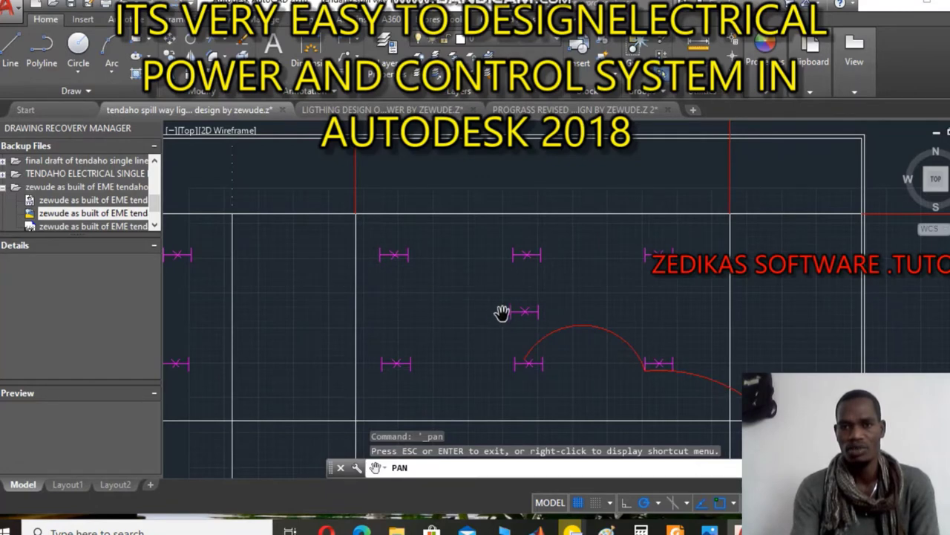
pyautogui.scroll(-2, 506, 311)
pyautogui.moveTo(401, 318); pyautogui.dragTo(561, 312)
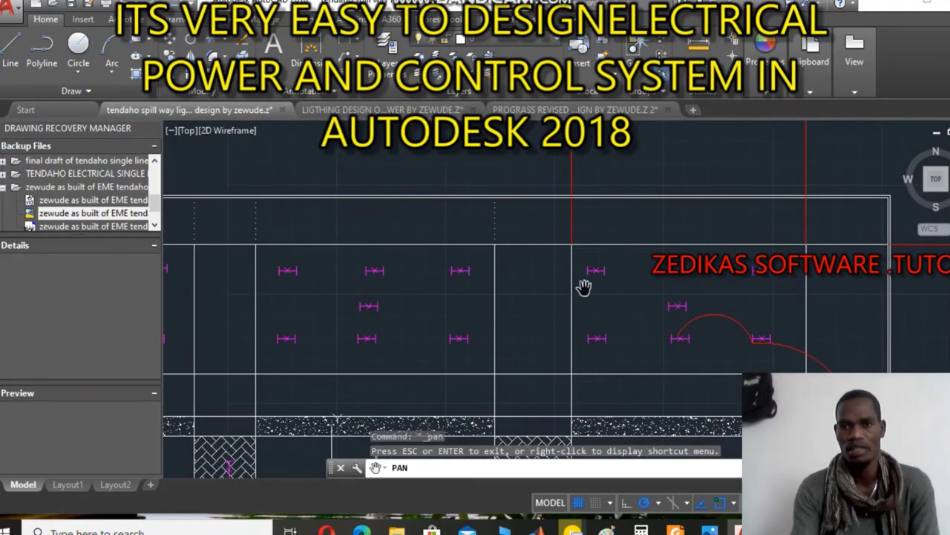
pyautogui.moveTo(424, 287); pyautogui.dragTo(626, 305)
pyautogui.moveTo(572, 328); pyautogui.dragTo(640, 276)
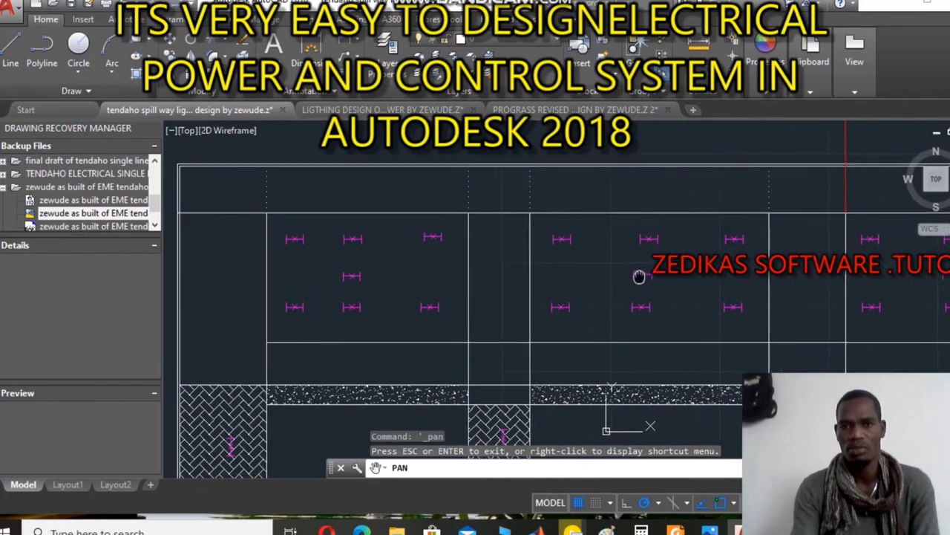
pyautogui.moveTo(396, 270); pyautogui.dragTo(373, 318)
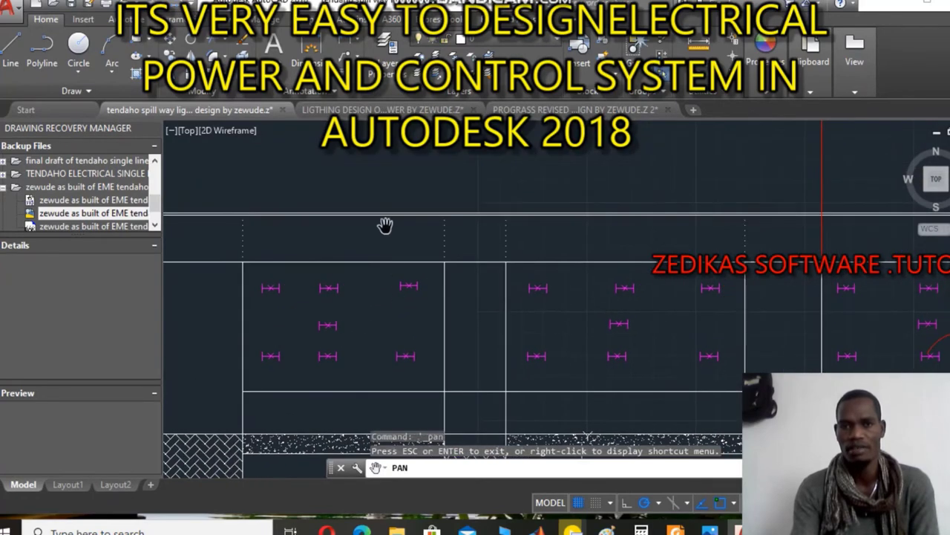
pyautogui.moveTo(385, 226); pyautogui.dragTo(394, 291)
# Examine the piers below the bays and the wired lamp in the rightmost hatched pier.
pyautogui.scroll(-2, 393, 306)
pyautogui.moveTo(395, 375); pyautogui.dragTo(415, 266)
pyautogui.moveTo(428, 312); pyautogui.dragTo(349, 257)
pyautogui.moveTo(645, 318); pyautogui.dragTo(526, 294)
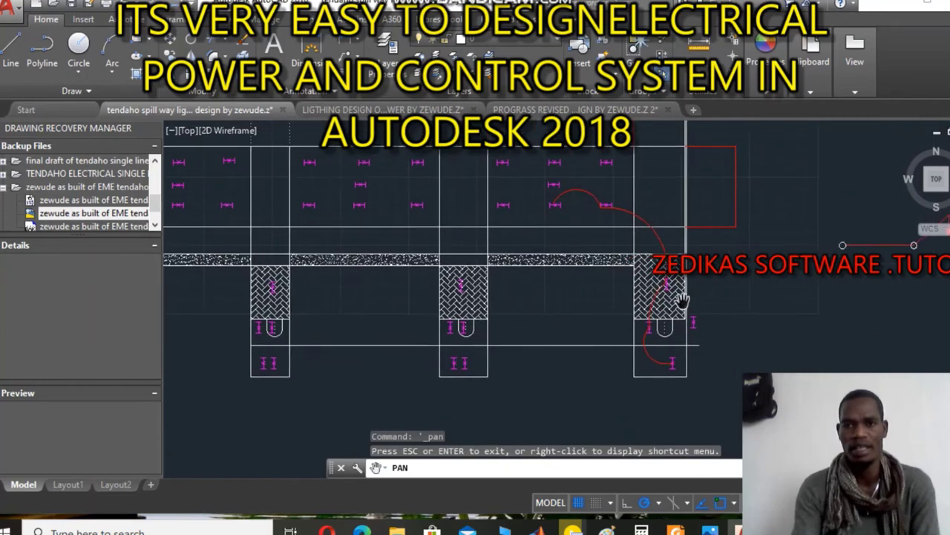
pyautogui.scroll(5, 664, 290)
pyautogui.moveTo(664, 290); pyautogui.dragTo(509, 344)
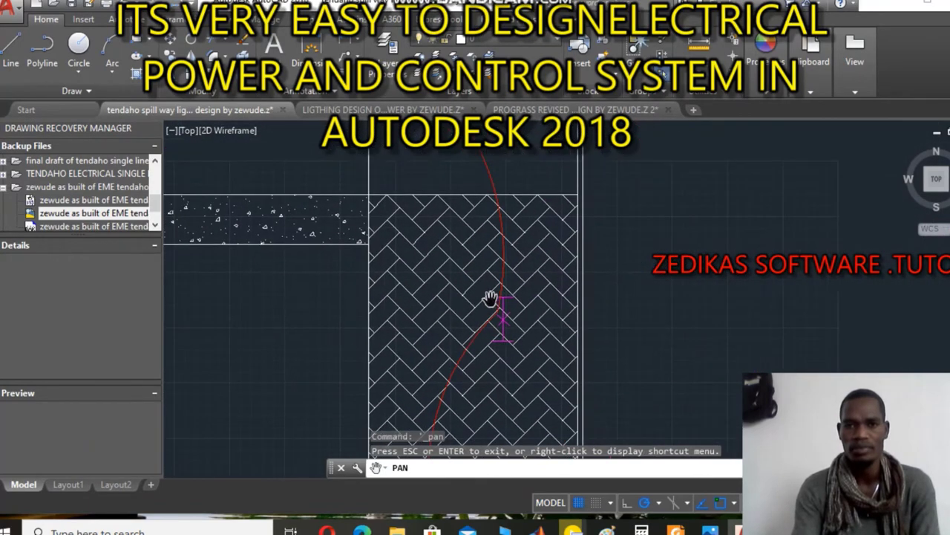
pyautogui.moveTo(490, 298)
pyautogui.mouseDown()
pyautogui.moveTo(484, 245)
pyautogui.moveTo(483, 268)
pyautogui.mouseUp()
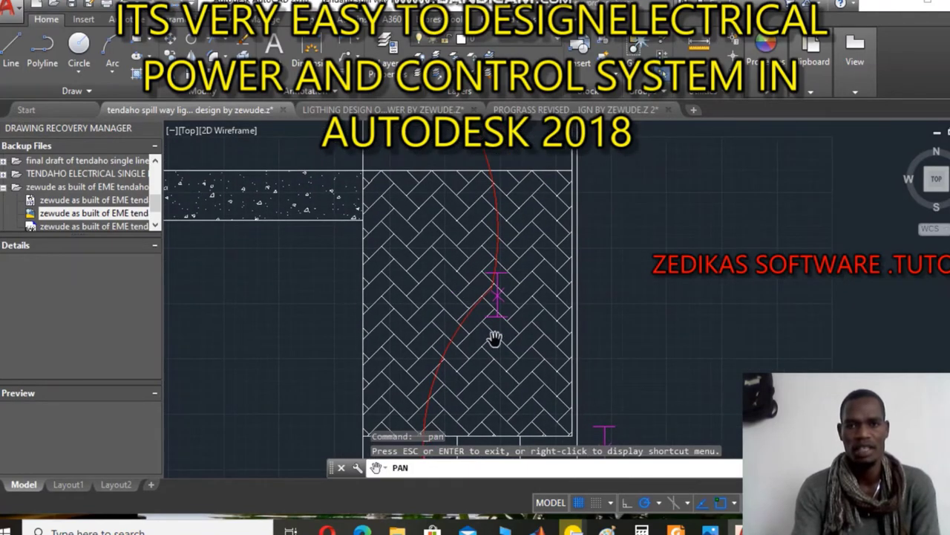
# Inspect the lamps around the rounded pier end below the rightmost hatched area and the wiring arcs joining them.
pyautogui.moveTo(495, 340); pyautogui.dragTo(538, 183)
pyautogui.moveTo(535, 305); pyautogui.dragTo(542, 293)
pyautogui.scroll(4, 543, 298)
pyautogui.scroll(-4, 533, 276)
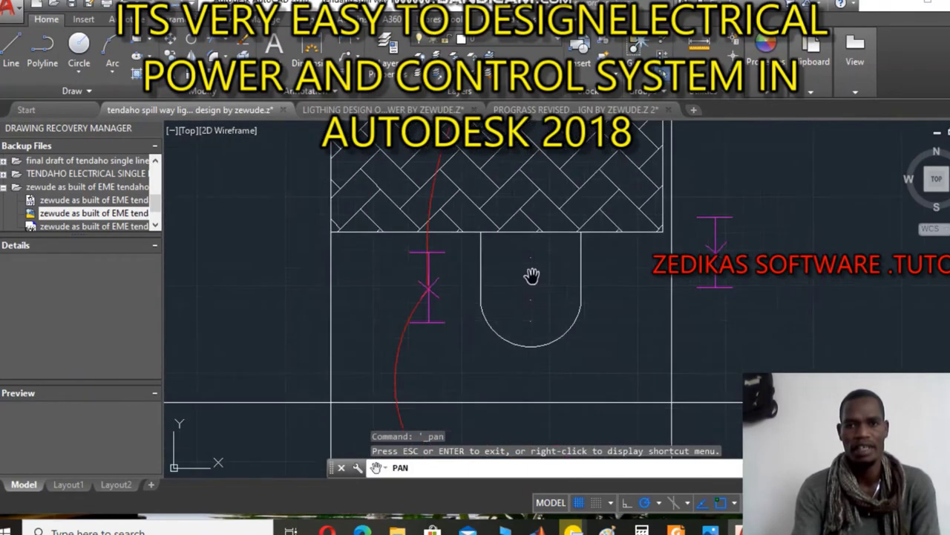
pyautogui.scroll(4, 514, 306)
pyautogui.scroll(-4, 530, 237)
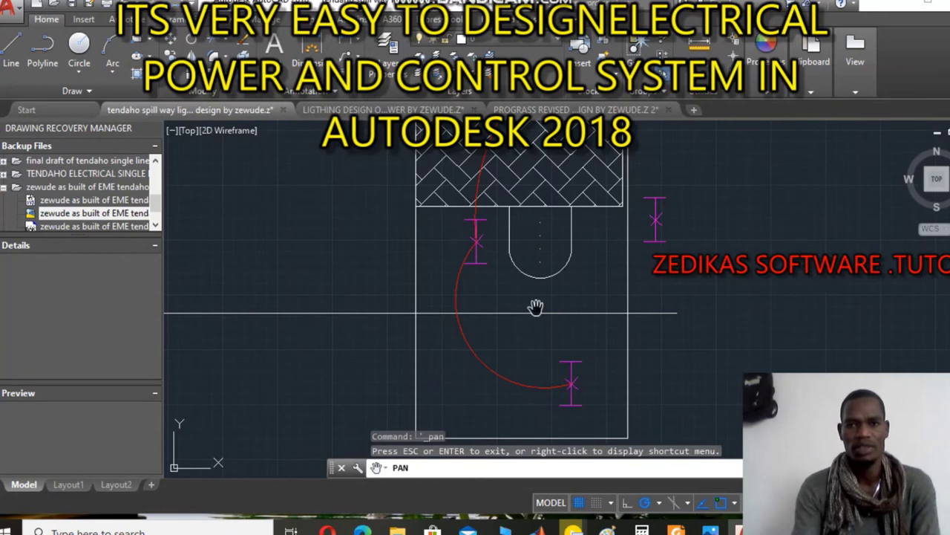
pyautogui.scroll(-5, 584, 378)
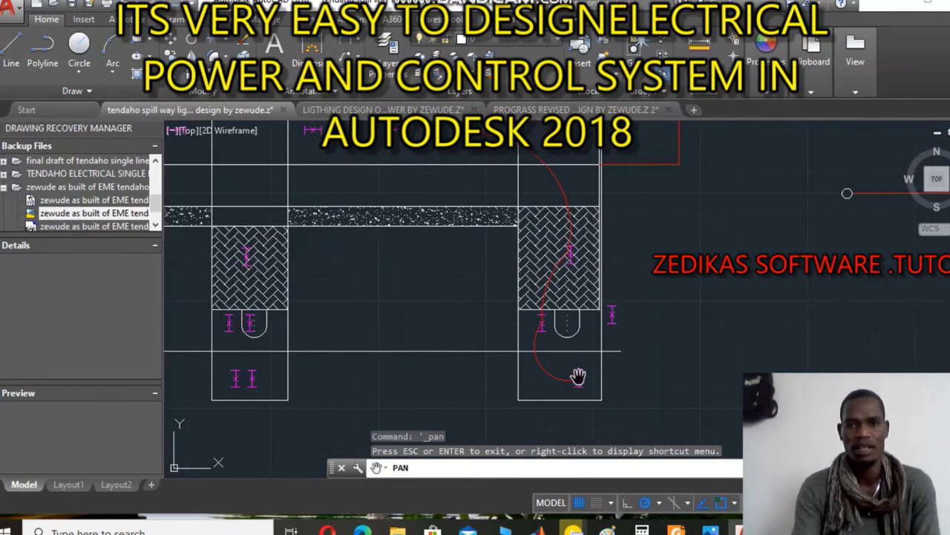
pyautogui.scroll(6, 580, 375)
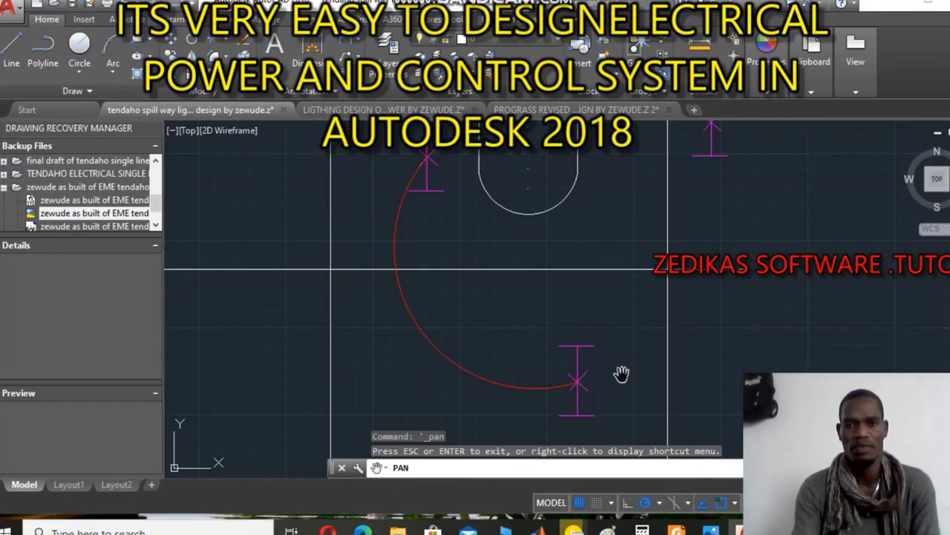
pyautogui.moveTo(548, 295); pyautogui.dragTo(644, 395)
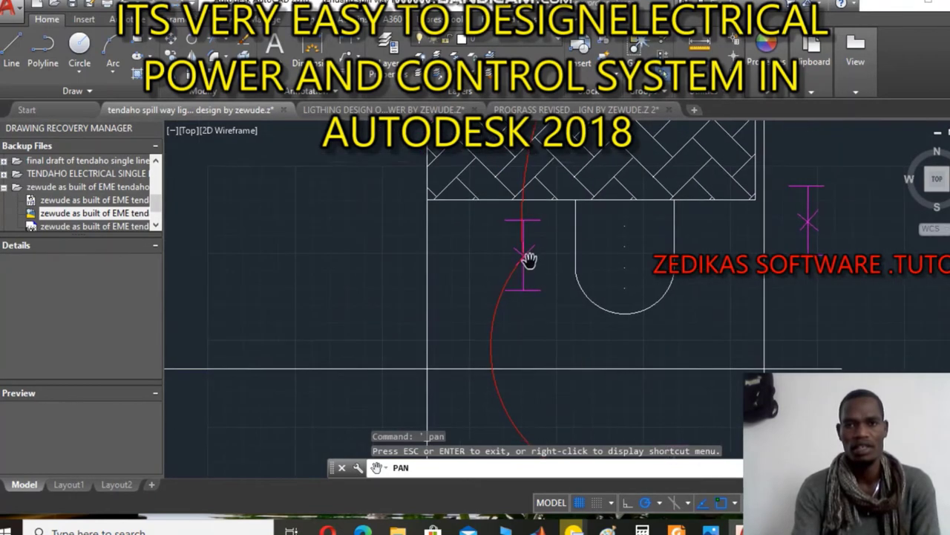
pyautogui.moveTo(529, 260); pyautogui.dragTo(511, 337)
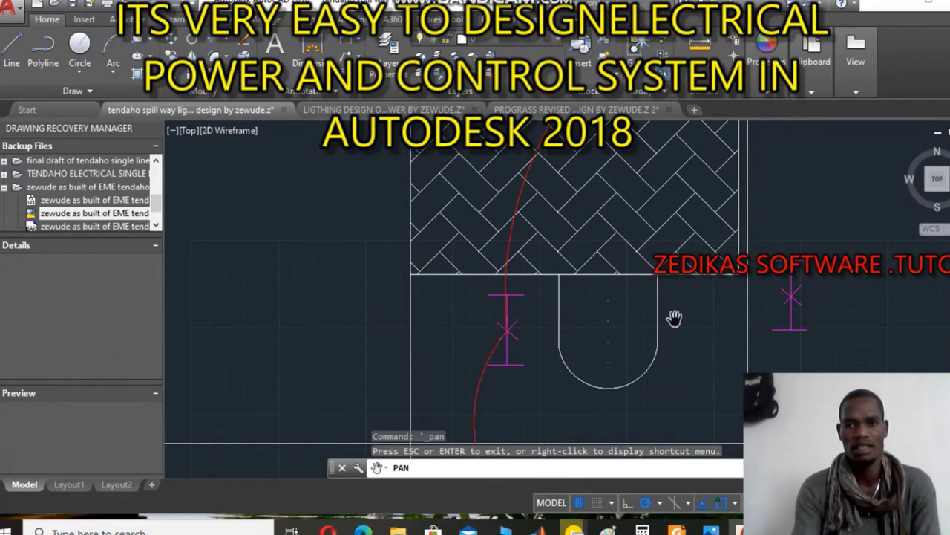
# Follow the red wiring from the rightmost pier up to the lamps in the rightmost bay and inspect which lamps are unconnected.
pyautogui.moveTo(618, 295)
pyautogui.mouseDown()
pyautogui.moveTo(594, 383)
pyautogui.moveTo(540, 384)
pyautogui.moveTo(581, 266)
pyautogui.mouseUp()
pyautogui.scroll(-4, 579, 398)
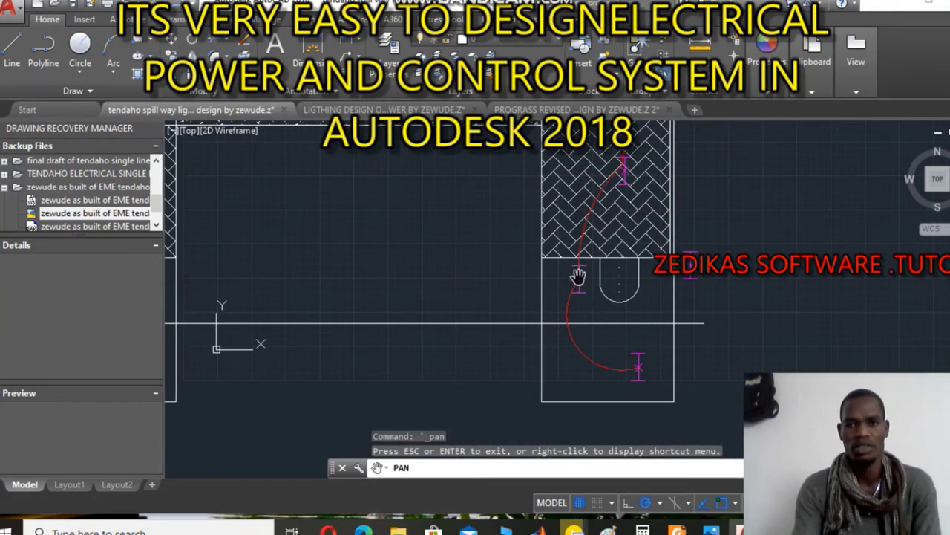
pyautogui.moveTo(624, 214)
pyautogui.mouseDown()
pyautogui.moveTo(645, 344)
pyautogui.moveTo(679, 395)
pyautogui.mouseUp()
pyautogui.moveTo(578, 187); pyautogui.dragTo(639, 277)
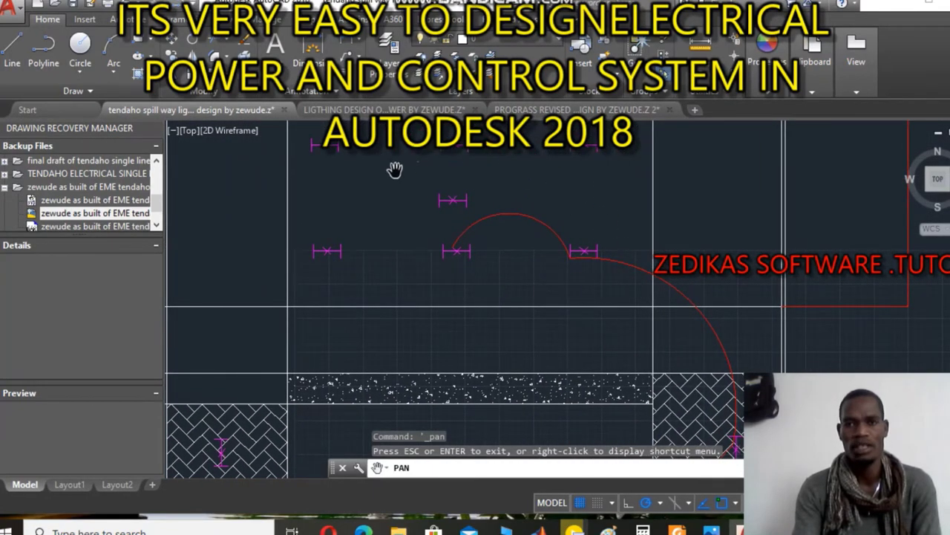
pyautogui.moveTo(576, 221); pyautogui.dragTo(431, 218)
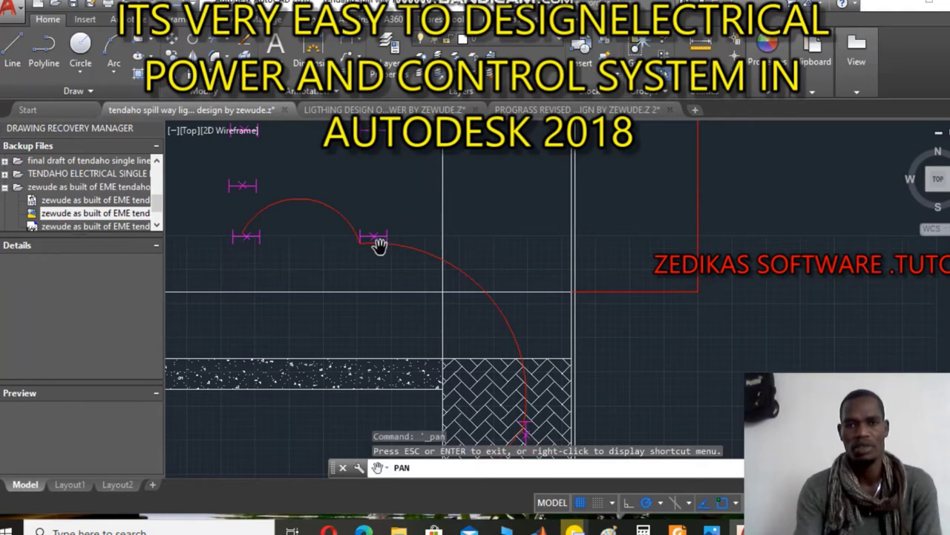
pyautogui.scroll(-2, 379, 248)
pyautogui.moveTo(279, 227)
pyautogui.mouseDown()
pyautogui.moveTo(349, 294)
pyautogui.moveTo(507, 376)
pyautogui.moveTo(485, 314)
pyautogui.mouseUp()
pyautogui.scroll(2, 507, 375)
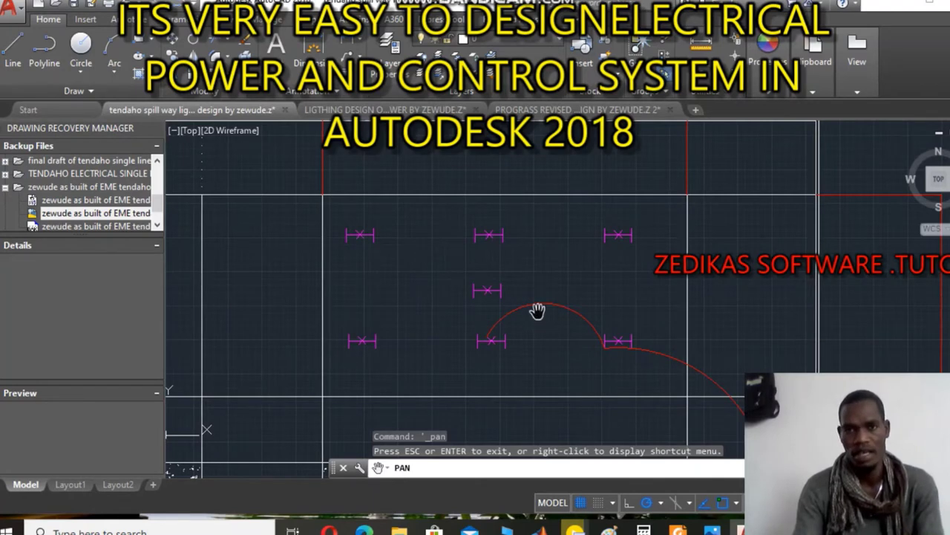
pyautogui.moveTo(501, 317)
pyautogui.mouseDown()
pyautogui.moveTo(435, 314)
pyautogui.moveTo(505, 316)
pyautogui.moveTo(641, 290)
pyautogui.moveTo(602, 338)
pyautogui.mouseUp()
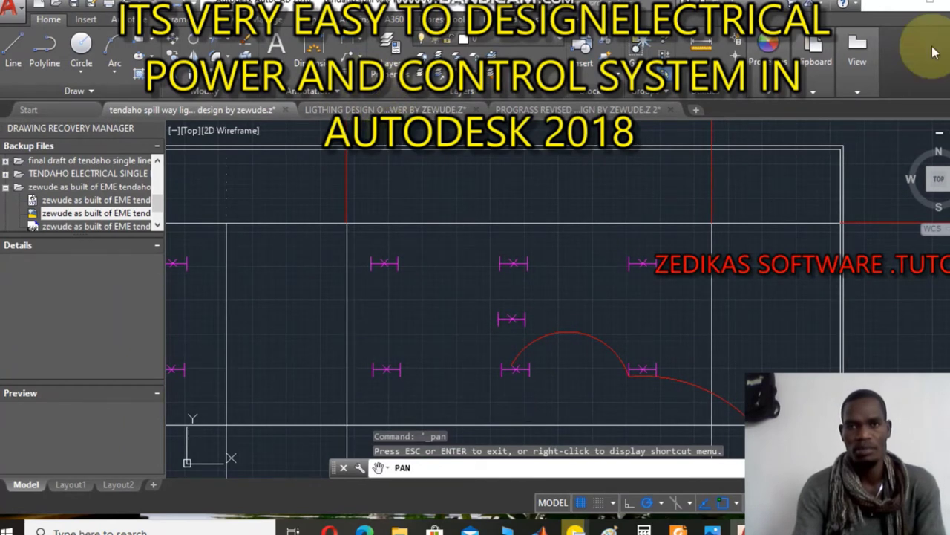
# Set the current object colour to the dark red 153,27,30 for the wiring.
pyautogui.moveTo(769, 93)
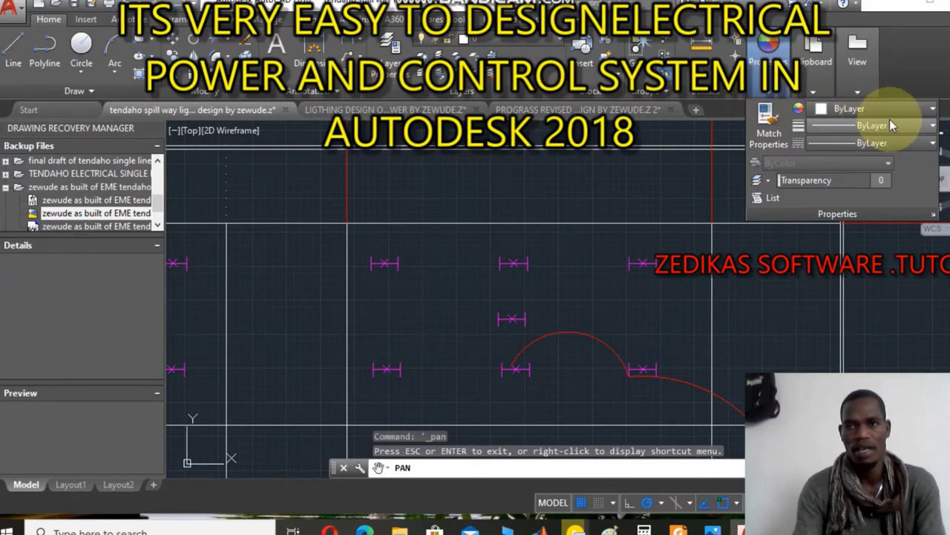
pyautogui.click(933, 109)
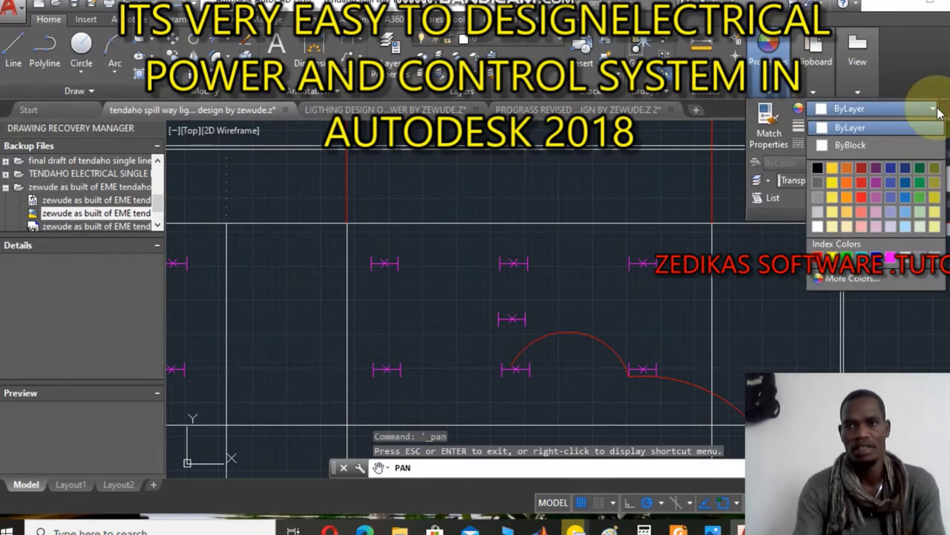
pyautogui.click(876, 171)
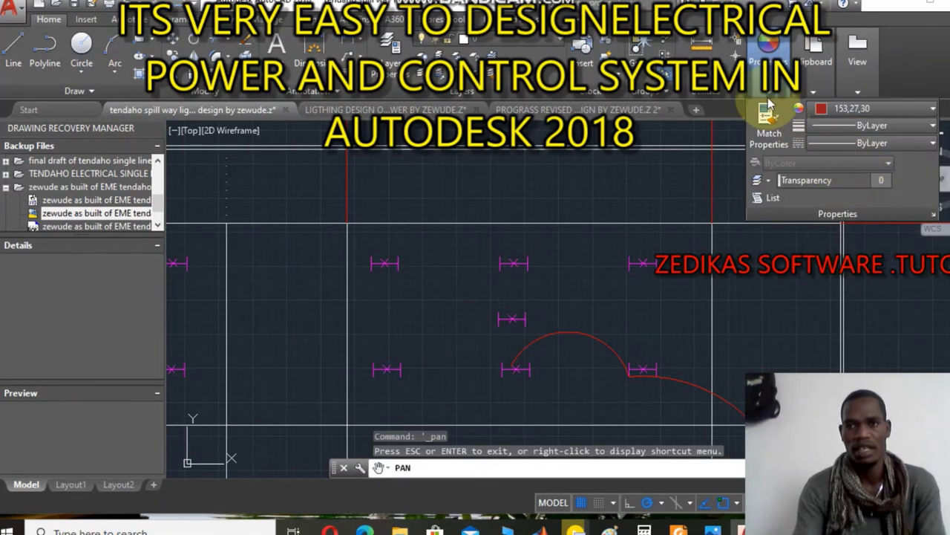
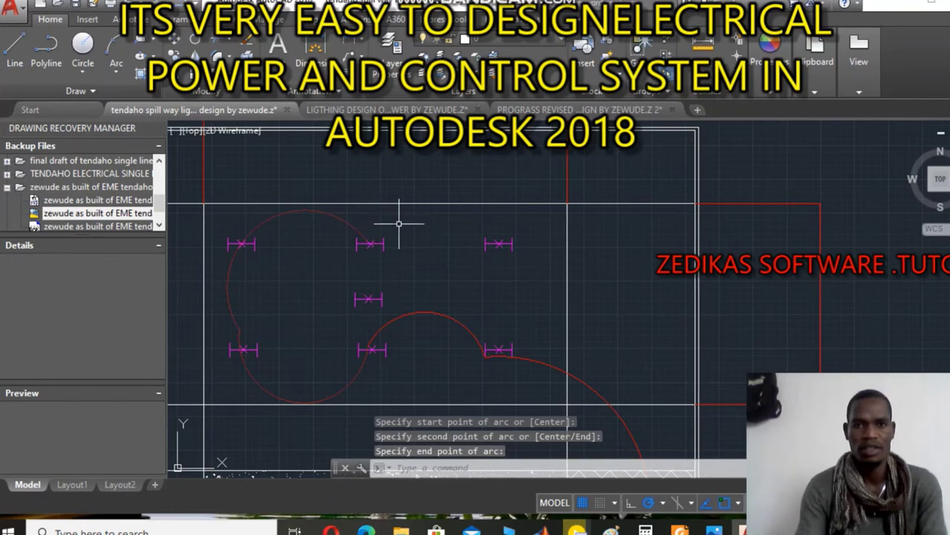
# Draw a three-point wiring arc from the upper middle lamp to the upper right lamp in the rightmost bay.
pyautogui.click(115, 46)
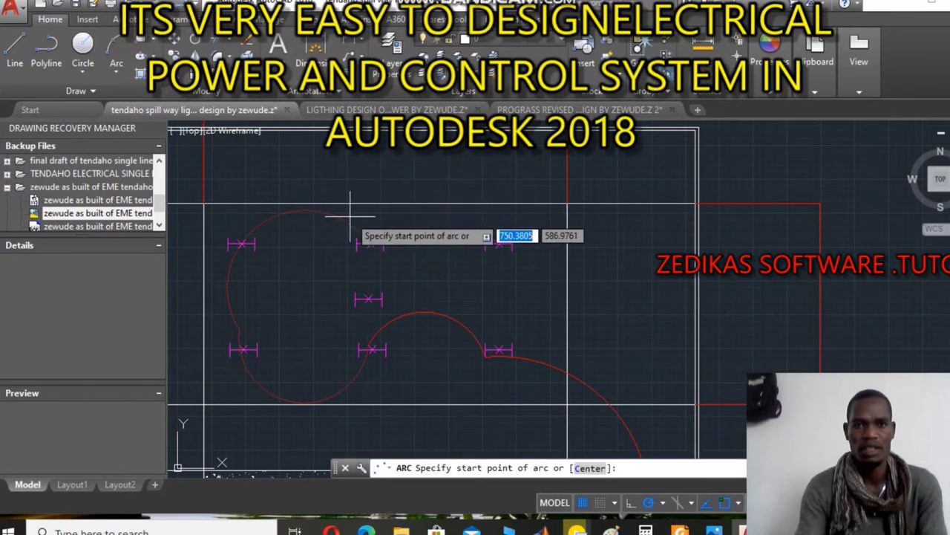
pyautogui.click(368, 246)
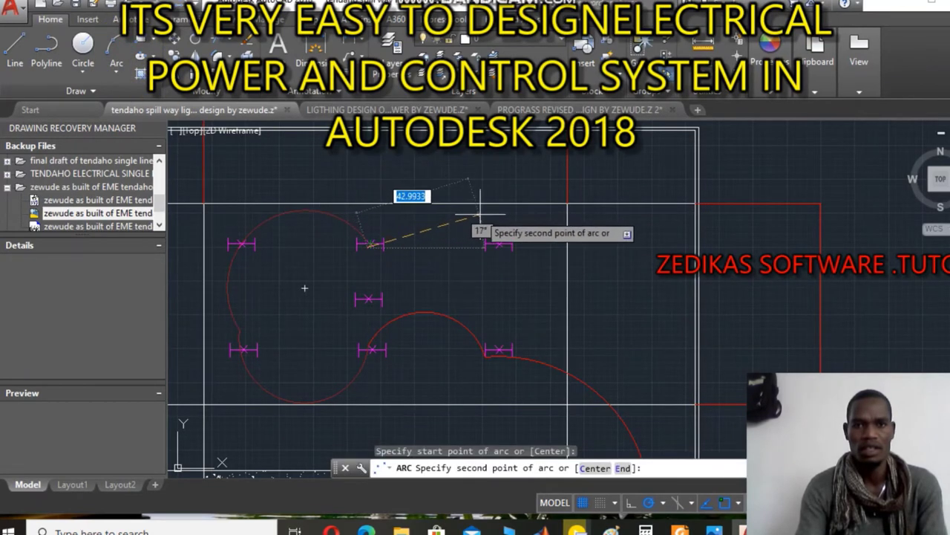
pyautogui.click(495, 241)
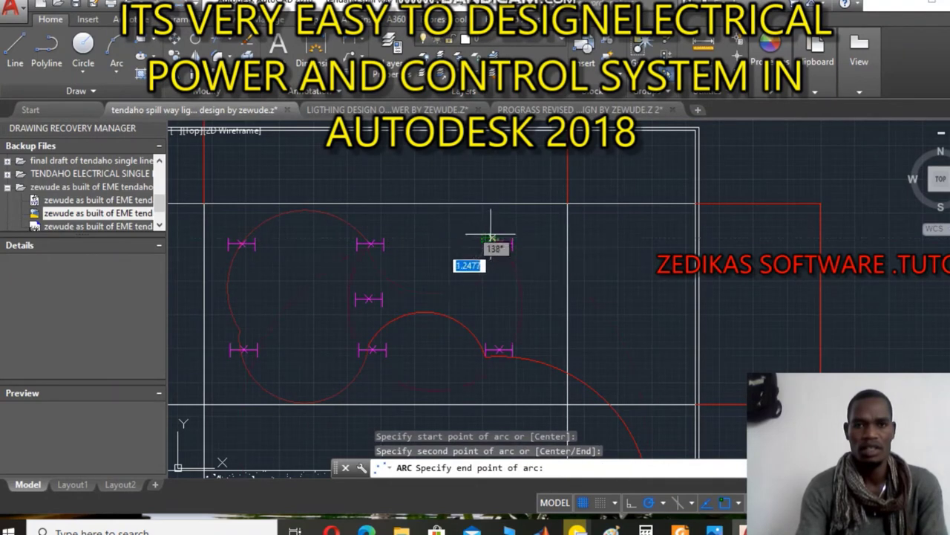
pyautogui.click(493, 232)
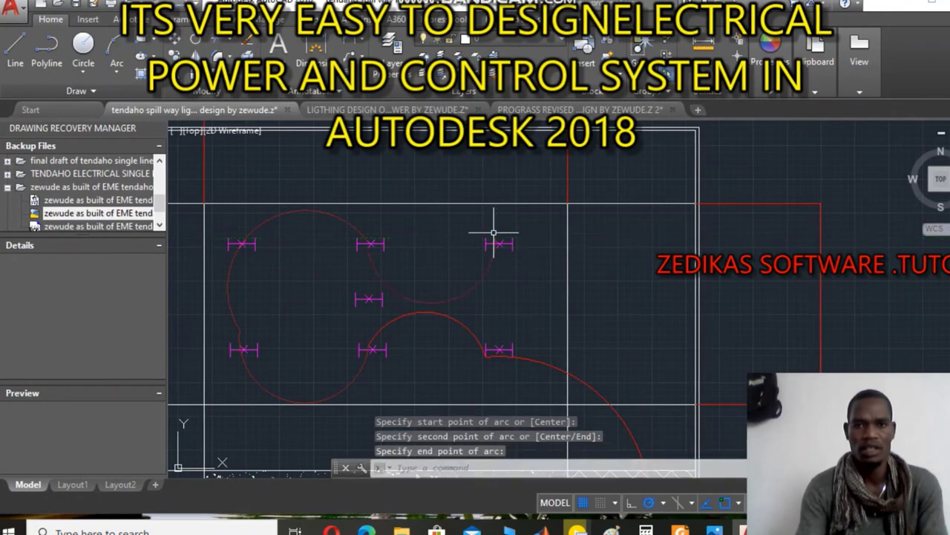
pyautogui.press('Return')
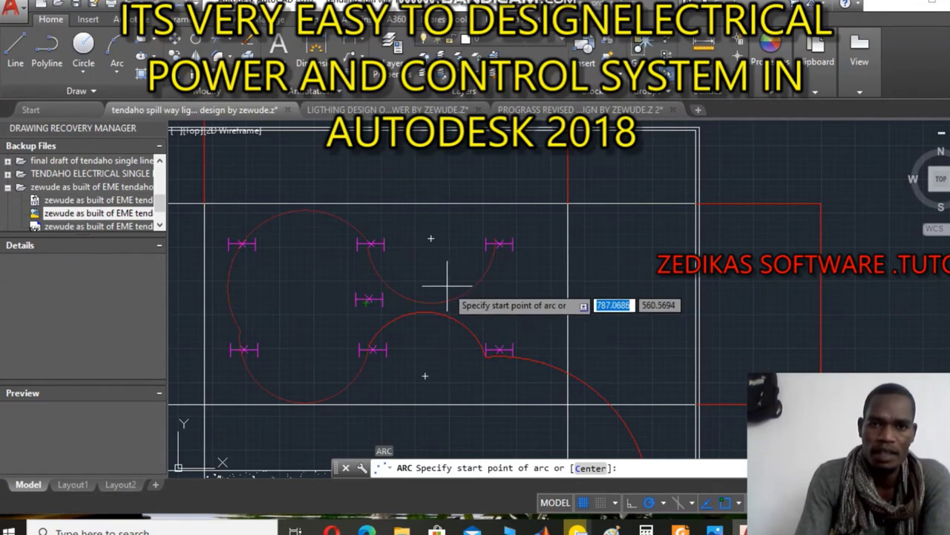
pyautogui.press('Escape')
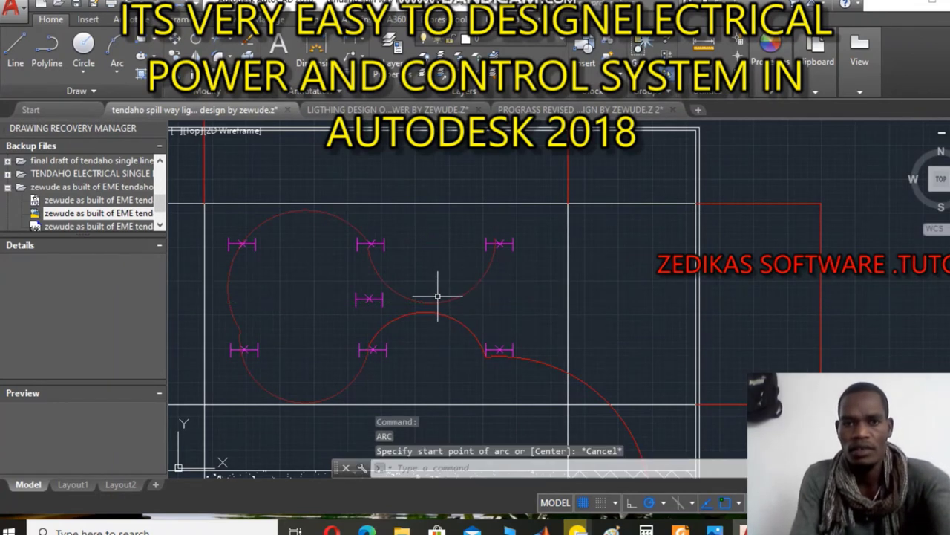
# Try to flip the new arc between the two upper lamps upward by stretching its midpoint above them.
pyautogui.click(440, 301)
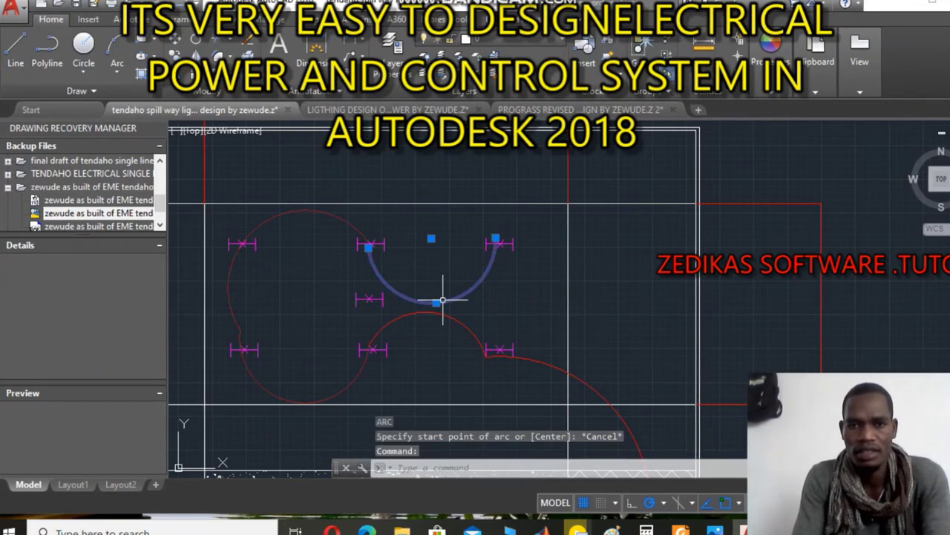
pyautogui.click(436, 302)
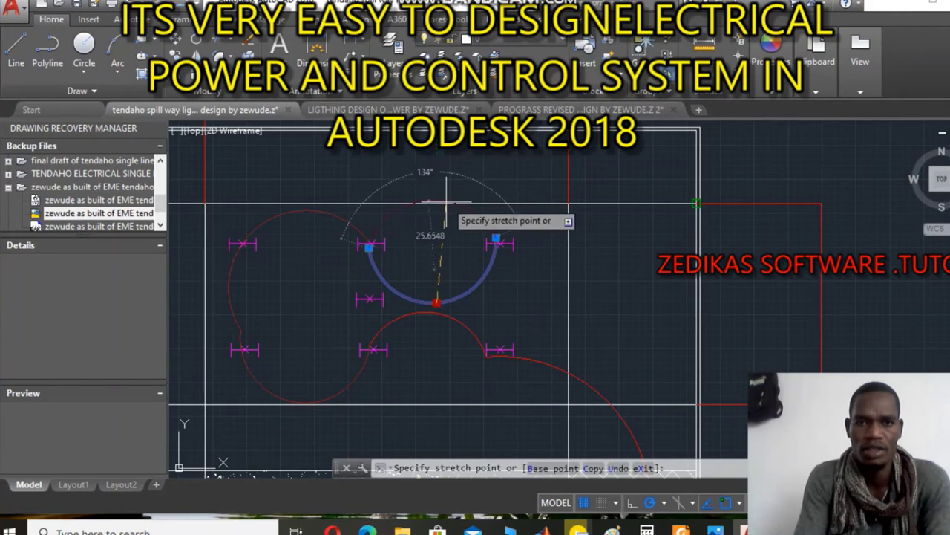
pyautogui.click(447, 209)
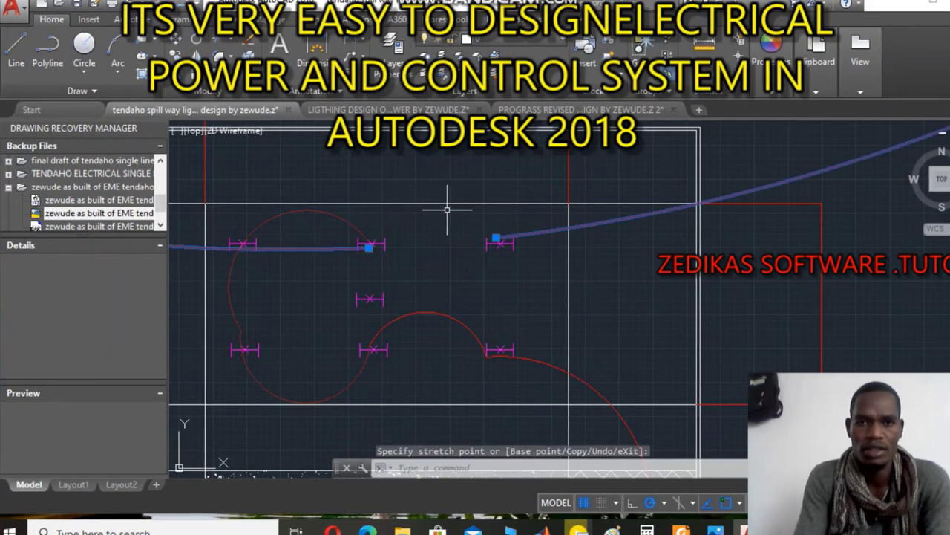
# Shrink the oversized wiring arc by stretching its midpoint back down towards the spillway layout.
pyautogui.scroll(-6, 442, 225)
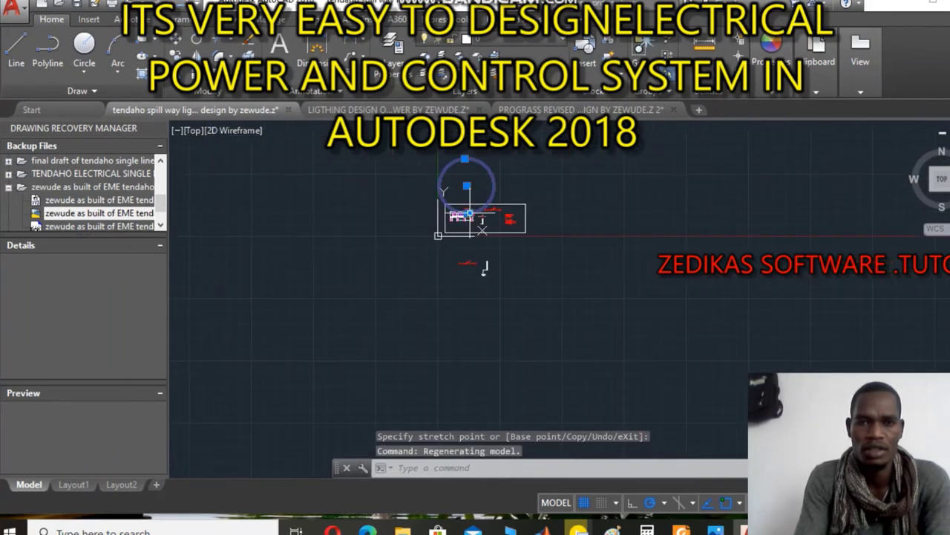
pyautogui.click(465, 158)
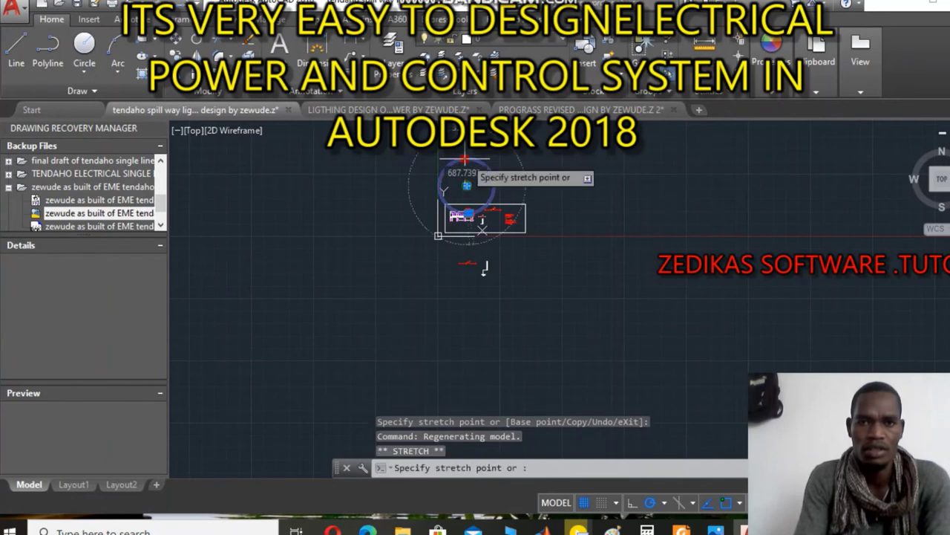
pyautogui.click(467, 186)
pyautogui.scroll(6, 477, 182)
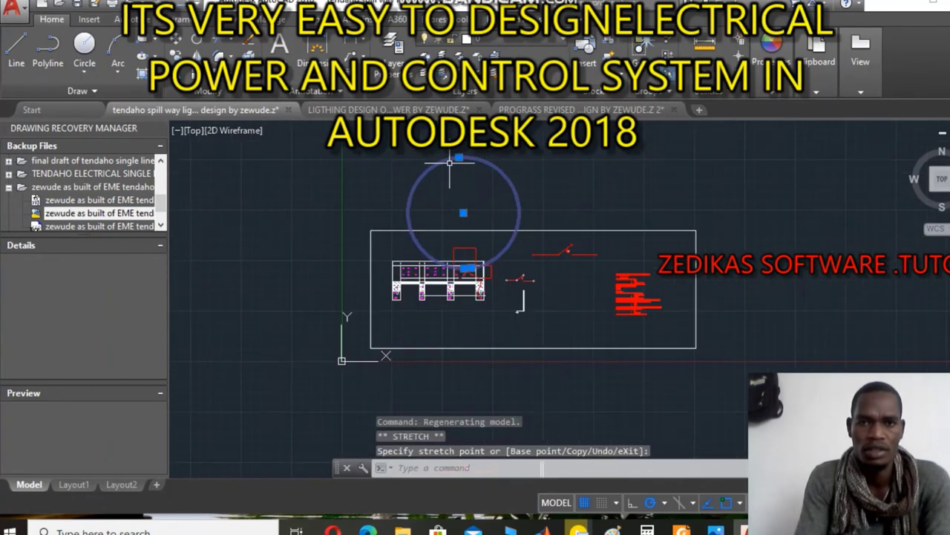
pyautogui.click(459, 157)
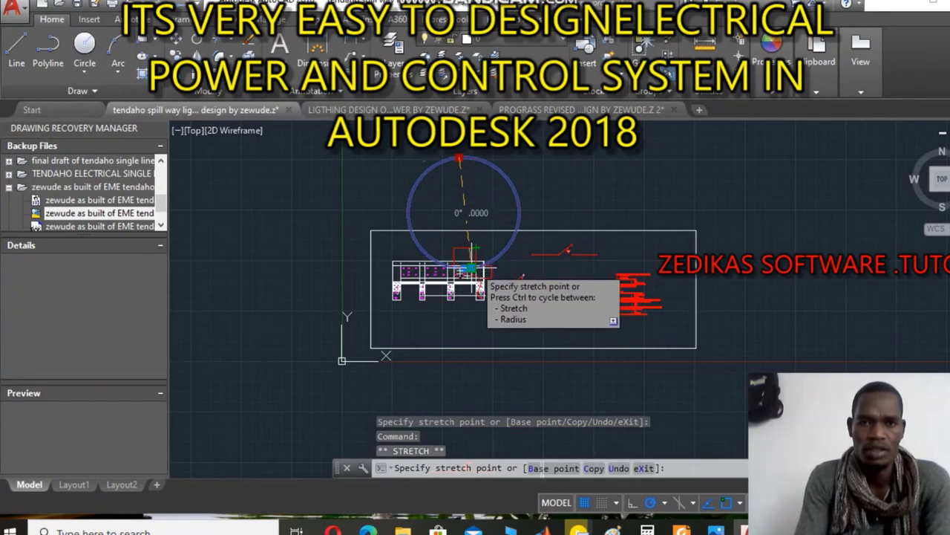
pyautogui.click(464, 269)
# Stretch the arc's midpoint further down so it curves just above the two upper lamps, below the double outline.
pyautogui.scroll(5, 465, 262)
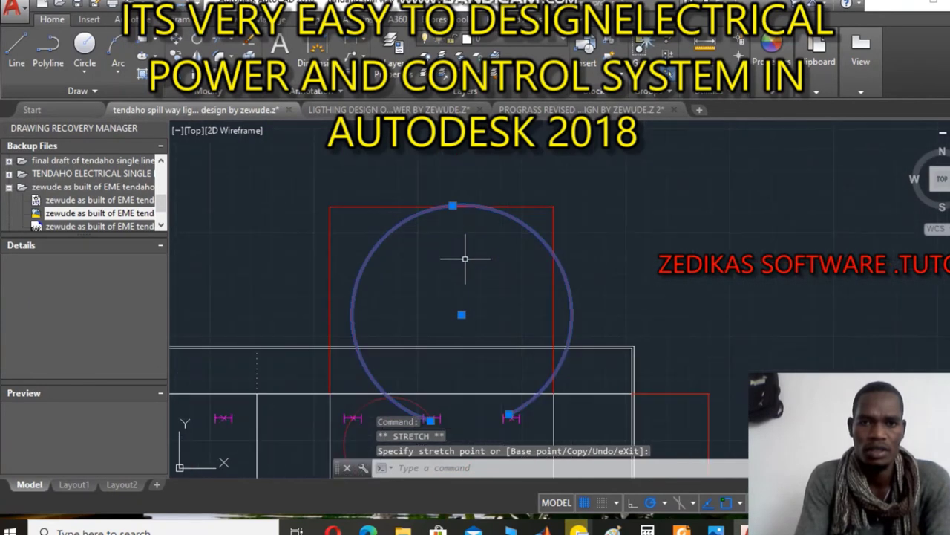
pyautogui.click(452, 205)
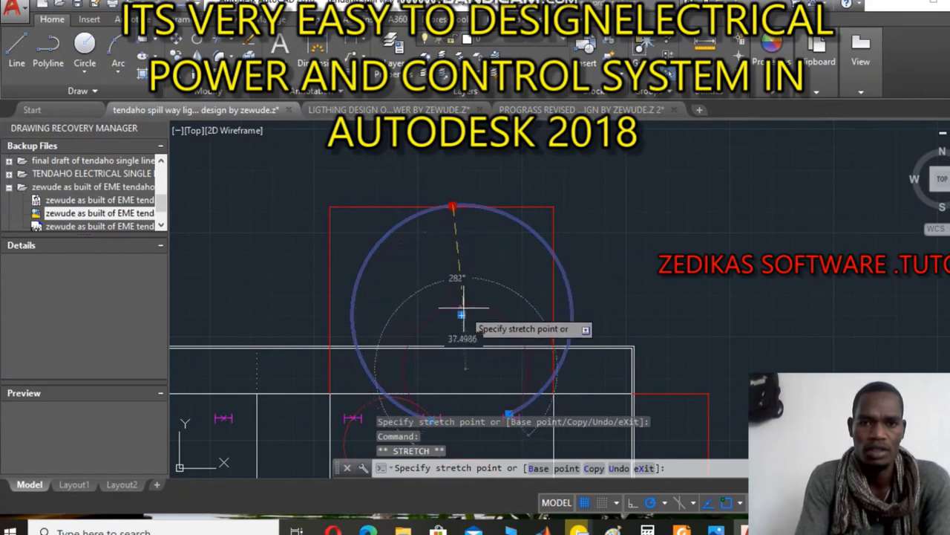
pyautogui.click(460, 350)
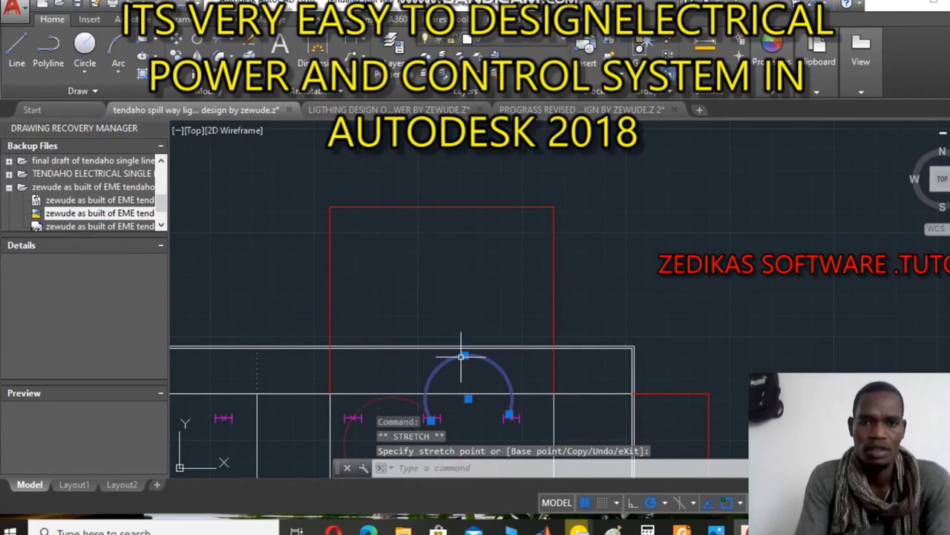
pyautogui.scroll(-3, 463, 353)
pyautogui.scroll(4, 464, 359)
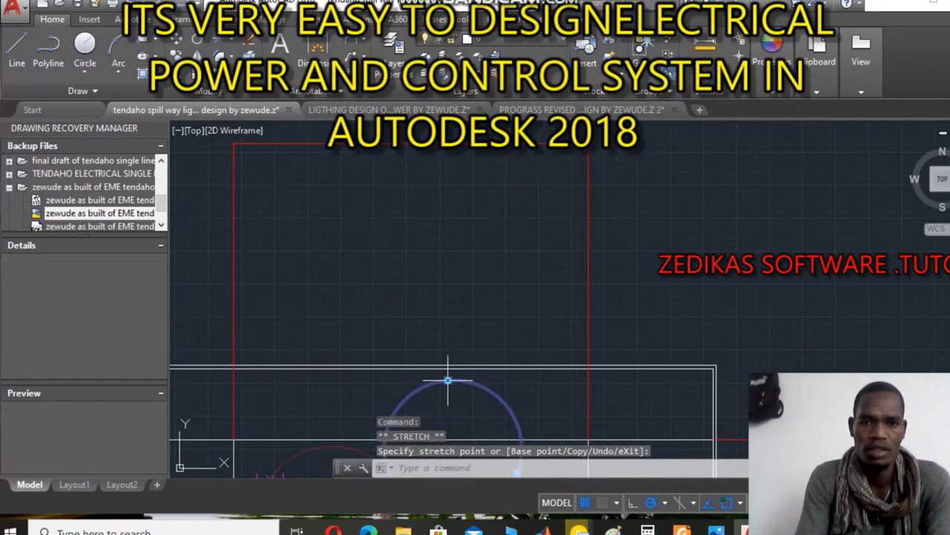
pyautogui.click(448, 381)
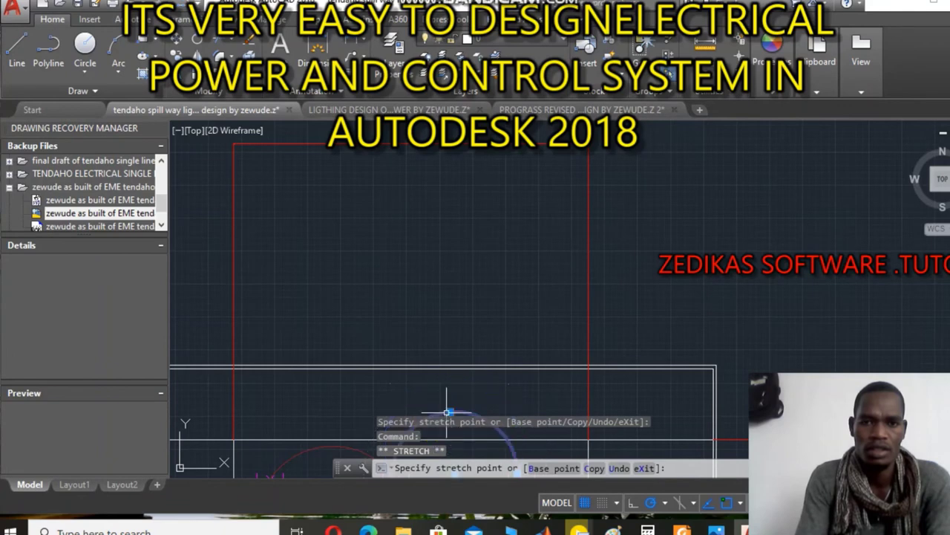
pyautogui.scroll(-3, 460, 394)
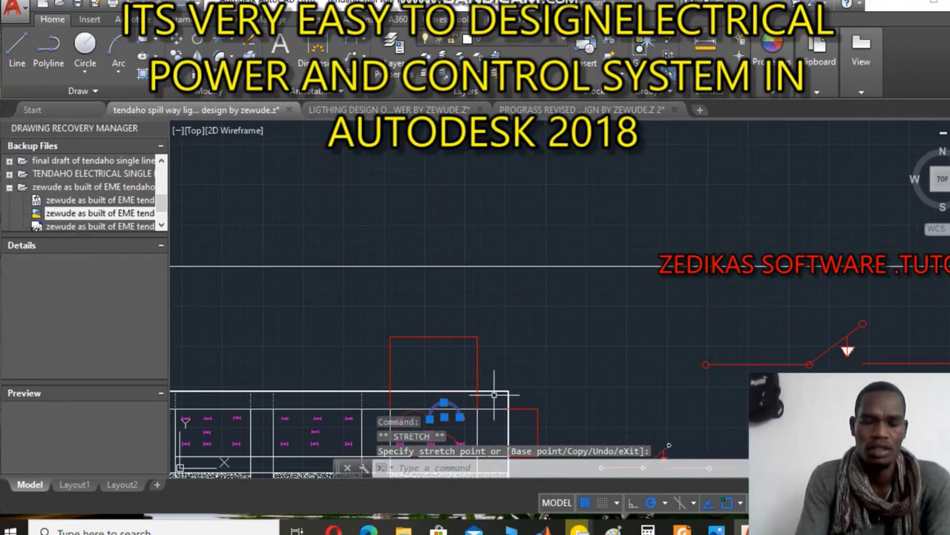
# Deselect the reshaped wiring arc and the long horizontal line above the layout.
pyautogui.rightClick(552, 323)
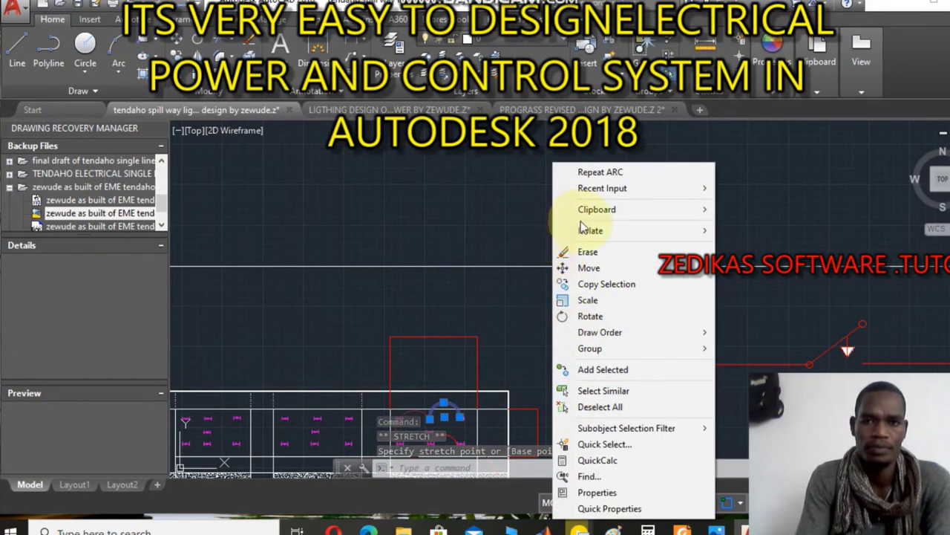
pyautogui.click(775, 200)
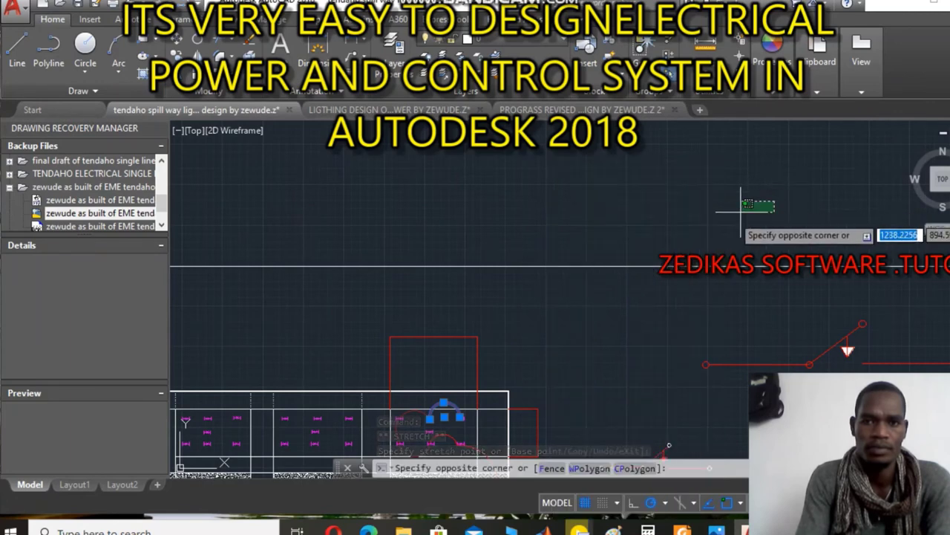
pyautogui.click(607, 335)
pyautogui.rightClick(605, 363)
pyautogui.click(604, 364)
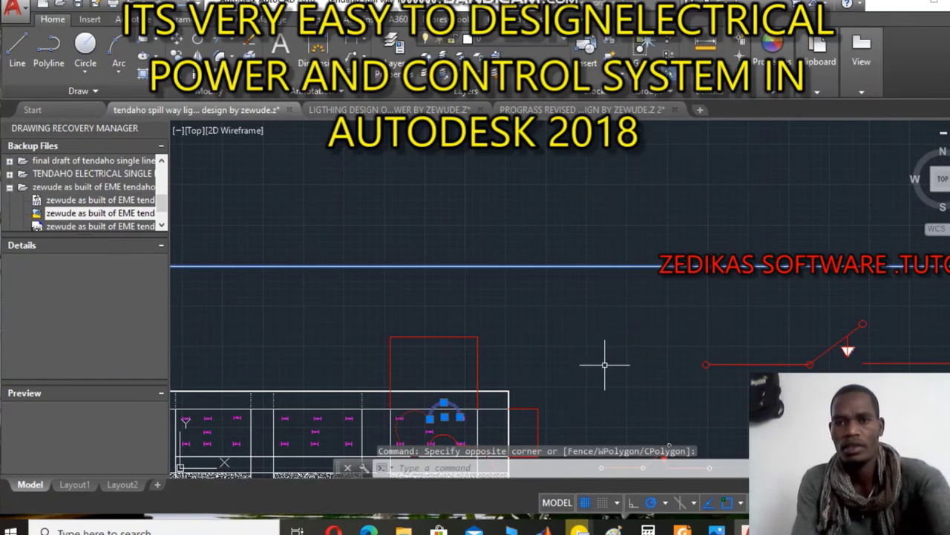
pyautogui.rightClick(603, 349)
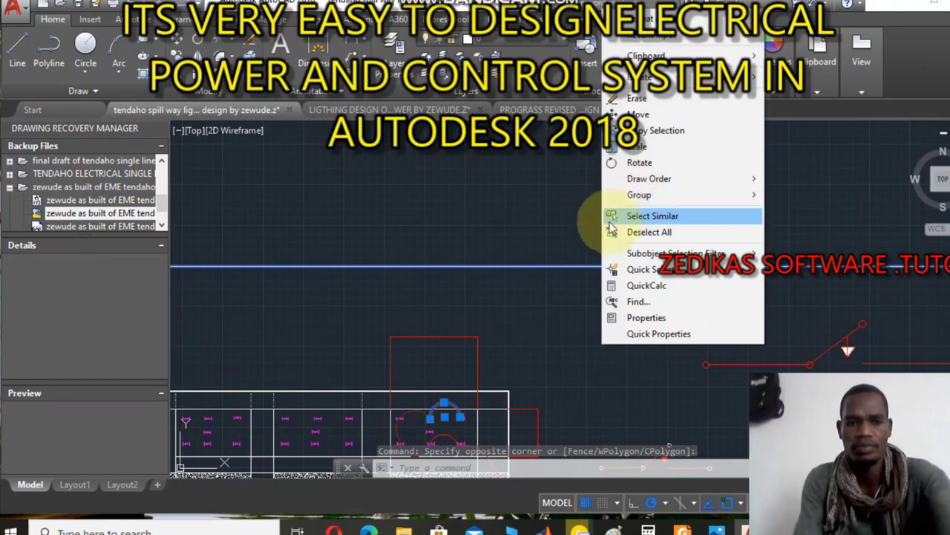
pyautogui.click(592, 230)
pyautogui.press('Escape')
# Inspect the reshaped arc and the other wiring arcs joining the lamps in the rightmost bay.
pyautogui.rightClick(618, 330)
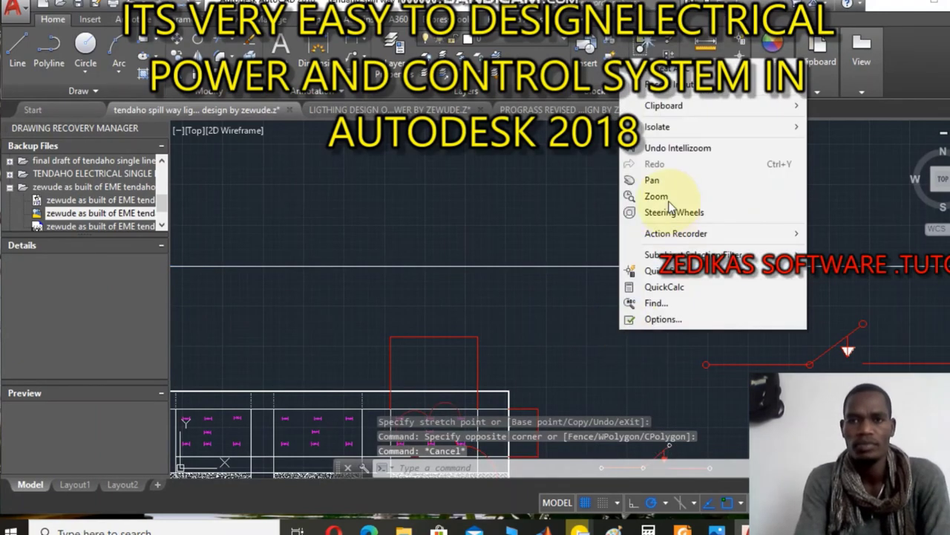
pyautogui.click(652, 180)
pyautogui.moveTo(579, 373); pyautogui.dragTo(597, 274)
pyautogui.scroll(5, 505, 323)
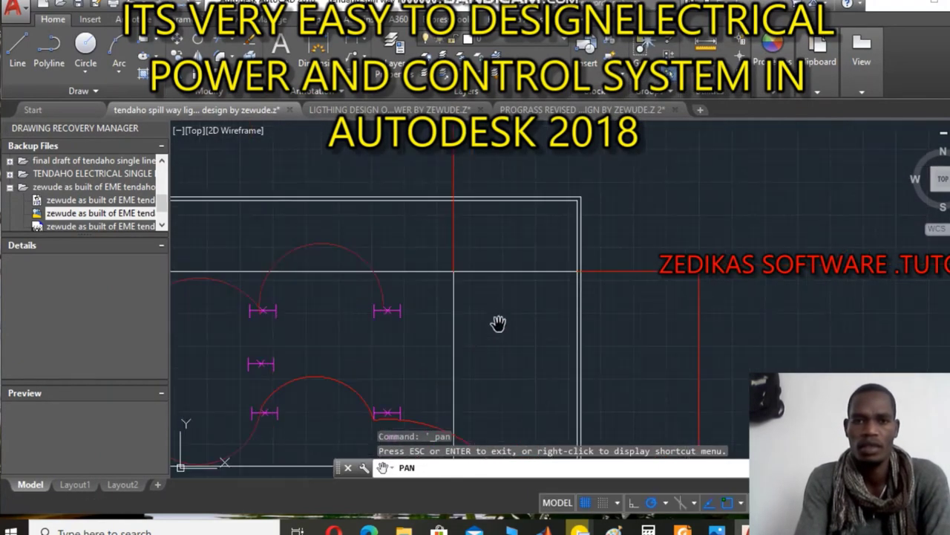
pyautogui.moveTo(450, 333); pyautogui.dragTo(654, 308)
pyautogui.rightClick(654, 308)
pyautogui.click(660, 310)
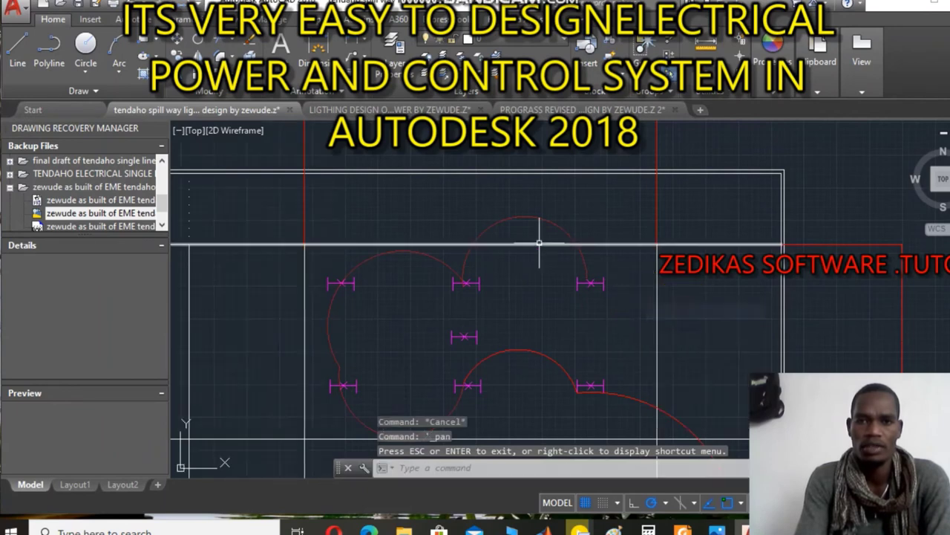
# Flatten the arc joining the upper middle and upper right lamps by stretching its midpoint down below the horizontal line.
pyautogui.click(523, 218)
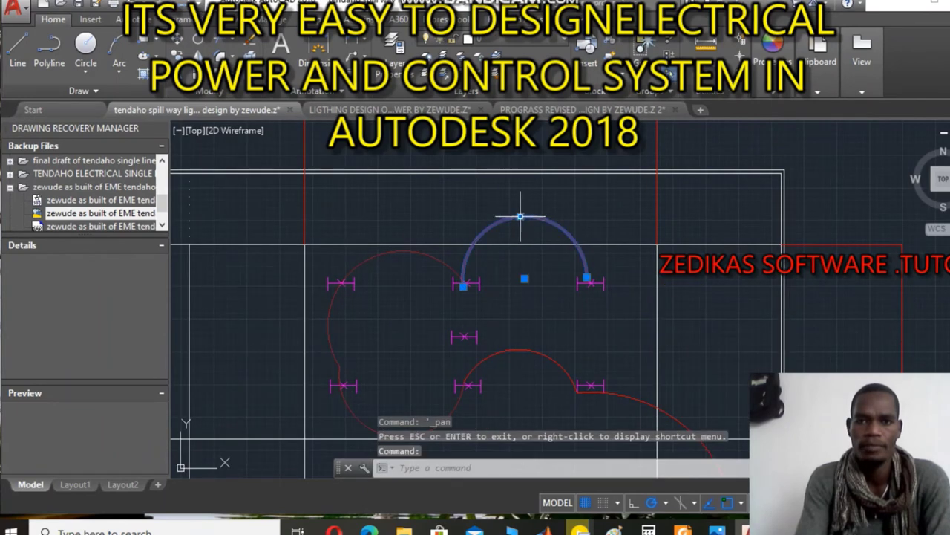
pyautogui.click(520, 217)
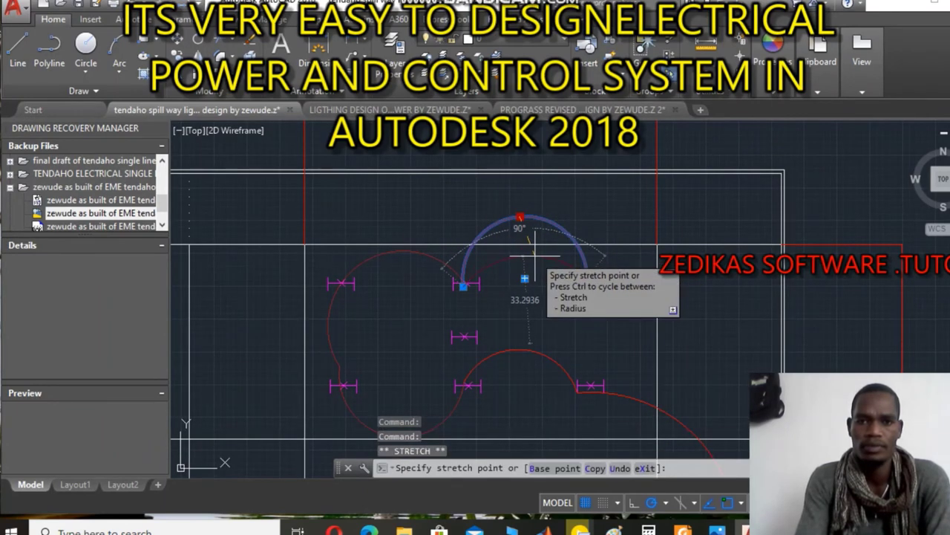
pyautogui.click(534, 256)
# Shift the two upper wiring arcs slightly away from their lamps and erase the large arc beside the upper left lamp.
pyautogui.click(390, 250)
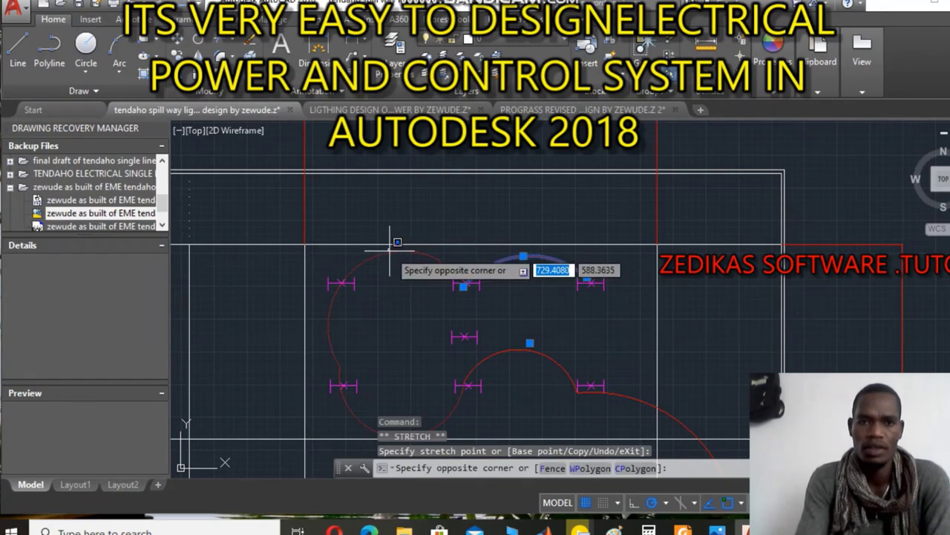
pyautogui.click(389, 250)
pyautogui.moveTo(363, 258); pyautogui.dragTo(382, 275)
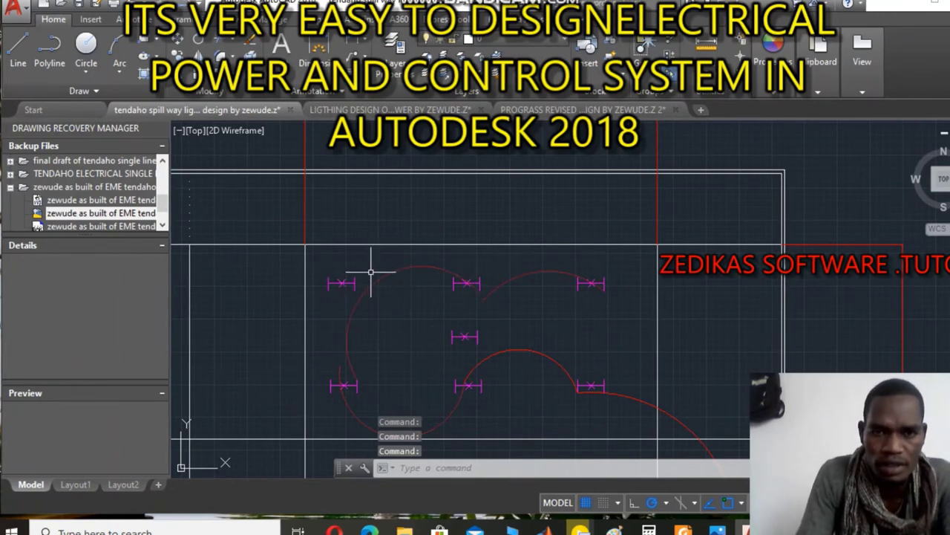
pyautogui.click(379, 276)
pyautogui.press('Delete')
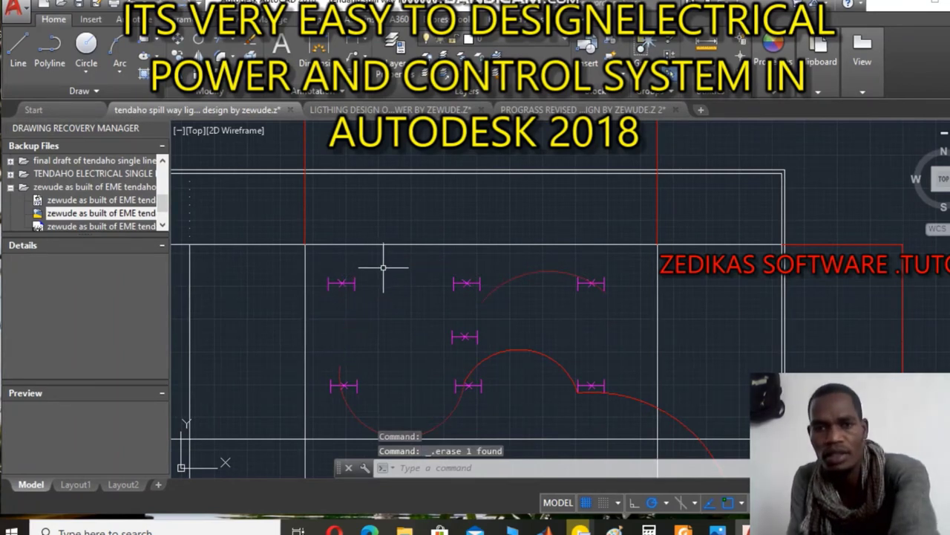
# Try to draw a three-point arc from the upper left lamp to the upper middle lamp of the rightmost bay.
pyautogui.scroll(2, 341, 380)
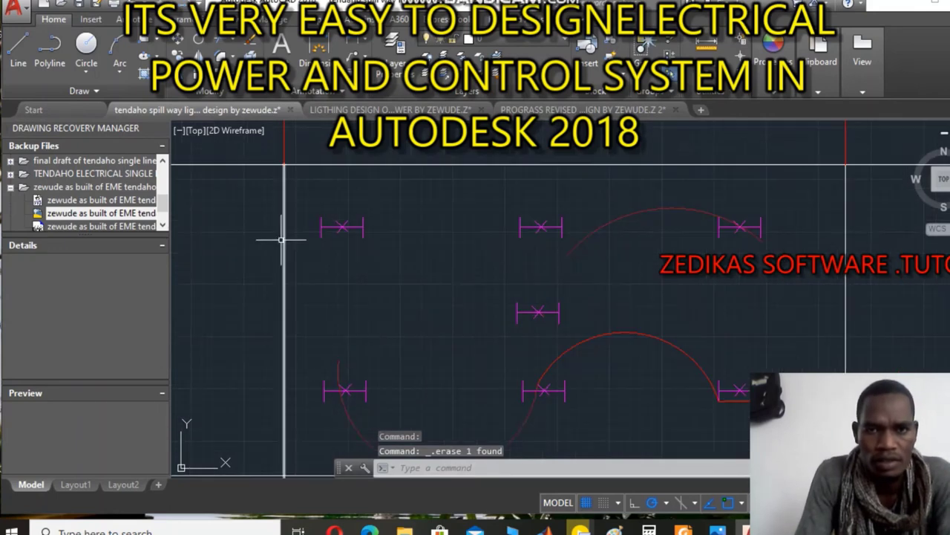
pyautogui.click(119, 48)
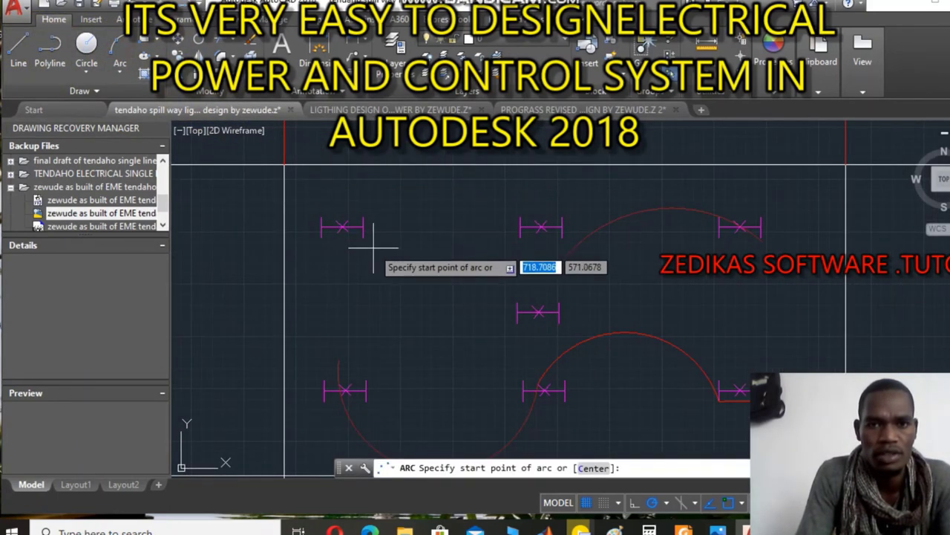
pyautogui.scroll(2, 341, 224)
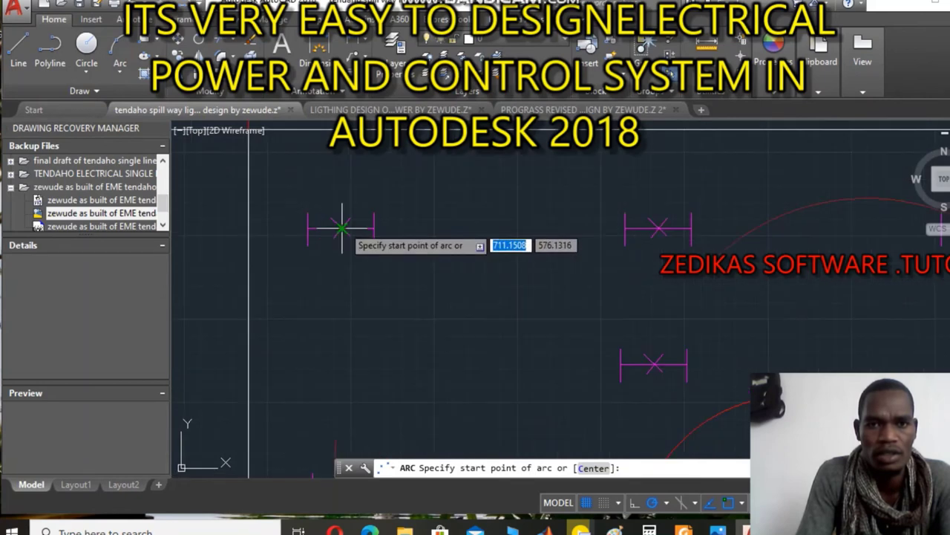
pyautogui.click(342, 225)
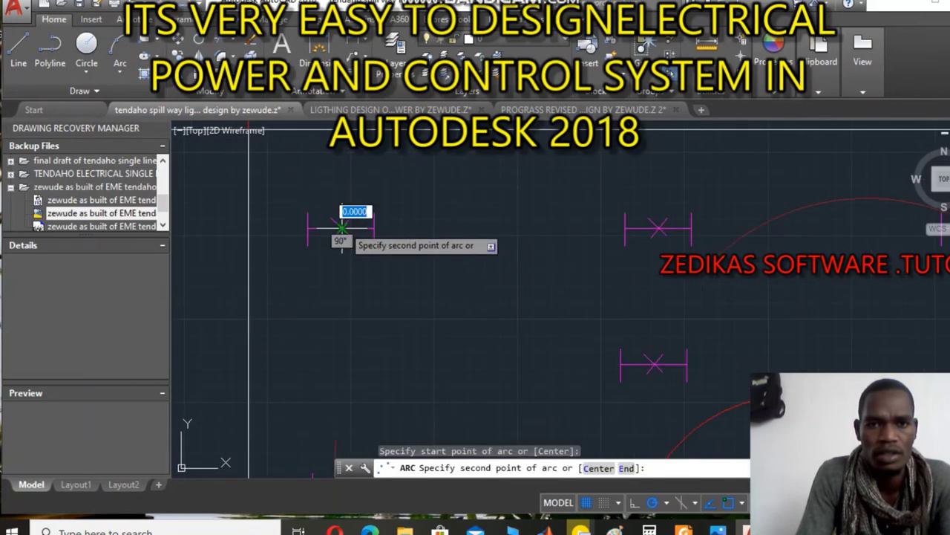
pyautogui.click(658, 227)
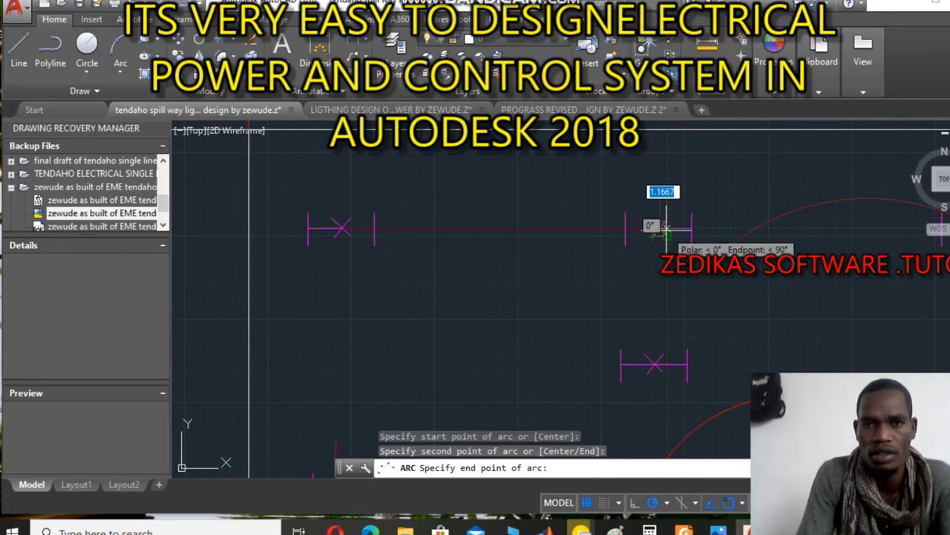
pyautogui.click(661, 233)
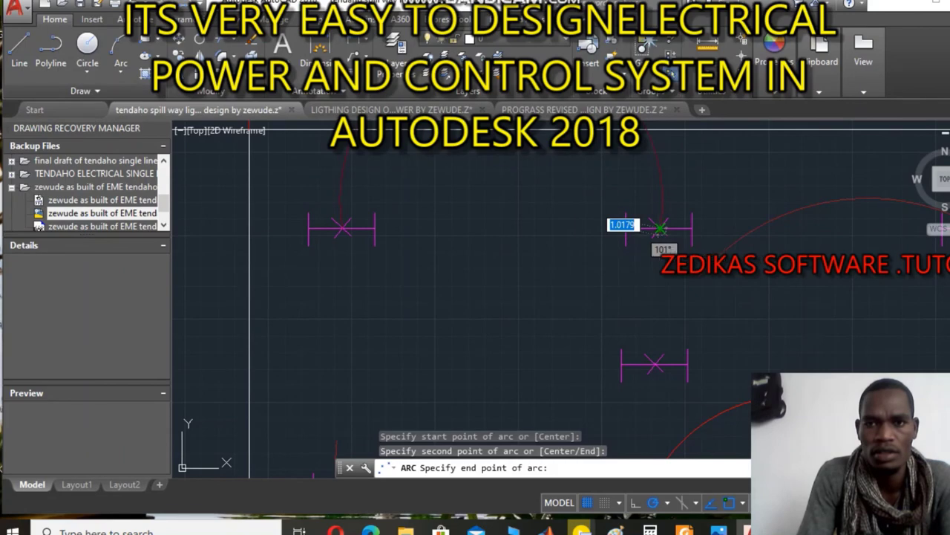
pyautogui.click(661, 227)
# Erase the oversized arc that runs like a straight line through the upper lamp row of all bays.
pyautogui.scroll(-5, 669, 231)
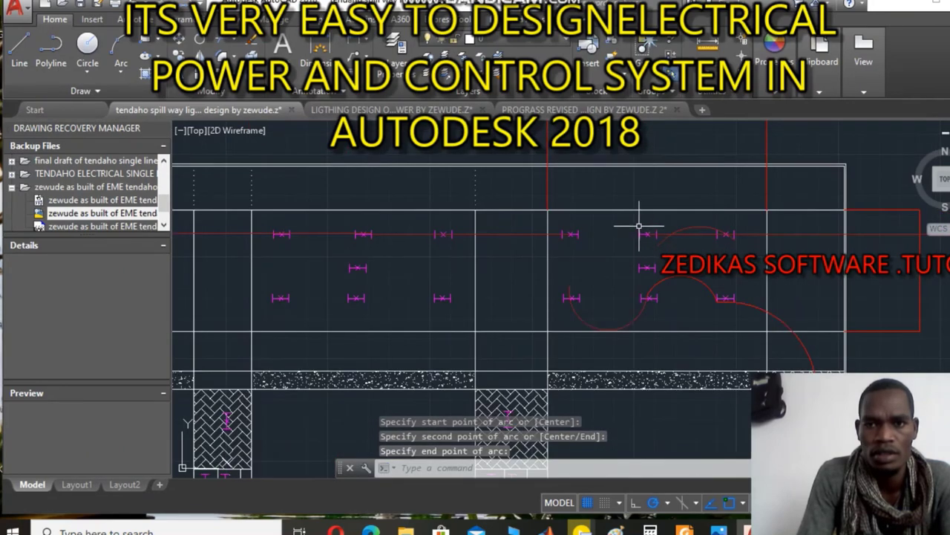
pyautogui.scroll(-8, 635, 229)
pyautogui.scroll(8, 631, 230)
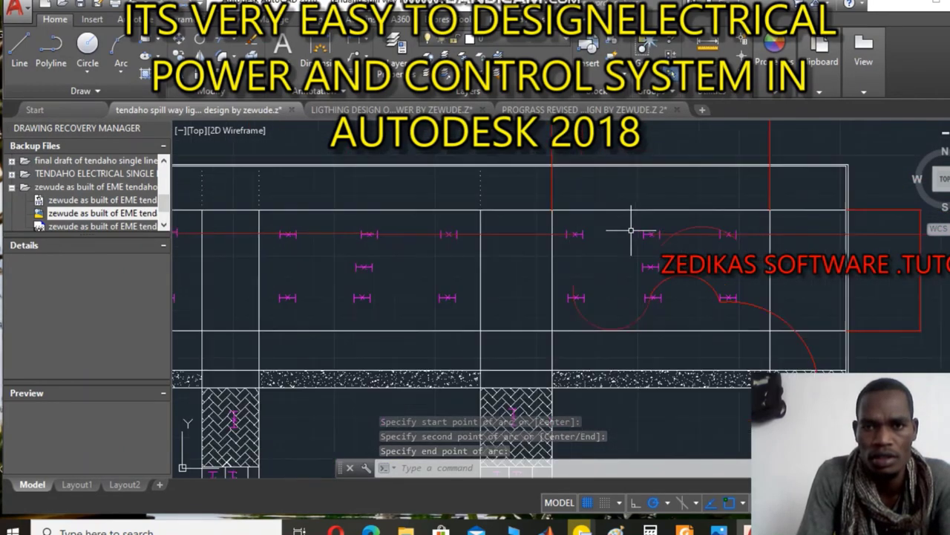
pyautogui.scroll(5, 630, 232)
pyautogui.scroll(-5, 646, 229)
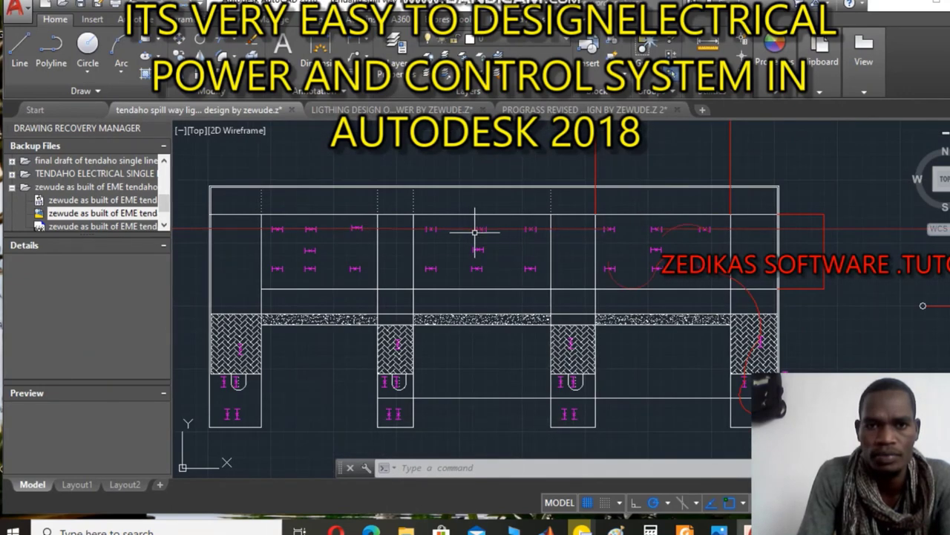
pyautogui.click(571, 228)
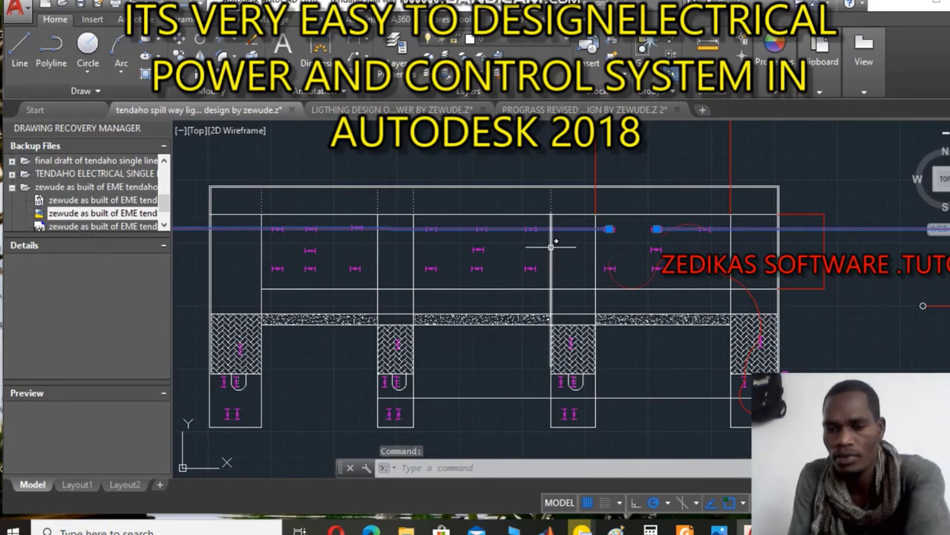
pyautogui.press('Delete')
# Draw a shallow, downward-curving arc from the upper left lamp to the upper middle lamp of the rightmost bay.
pyautogui.scroll(6, 622, 232)
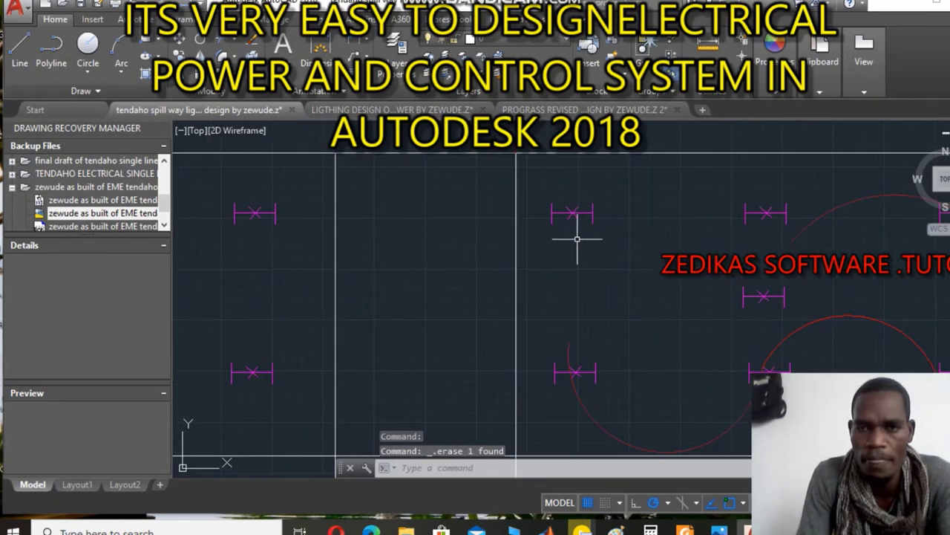
pyautogui.click(123, 46)
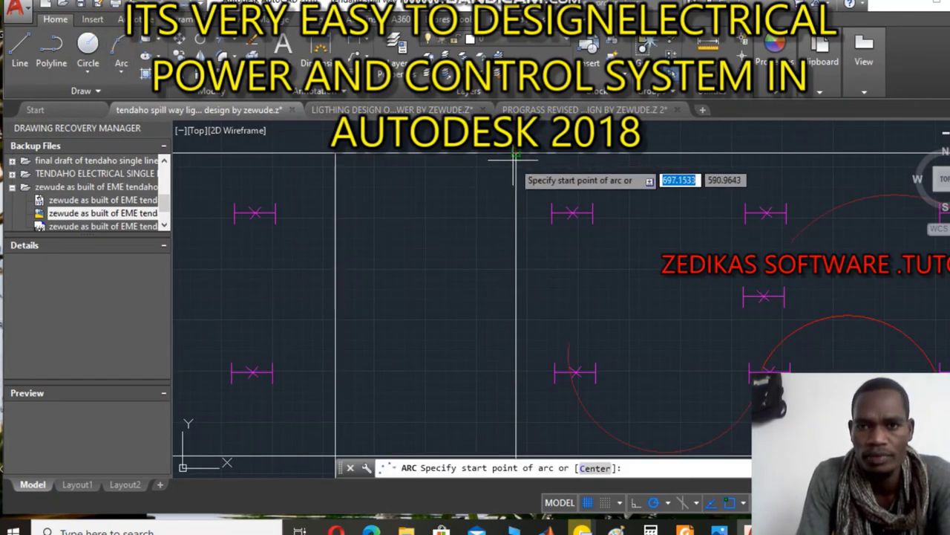
pyautogui.click(573, 213)
pyautogui.click(767, 213)
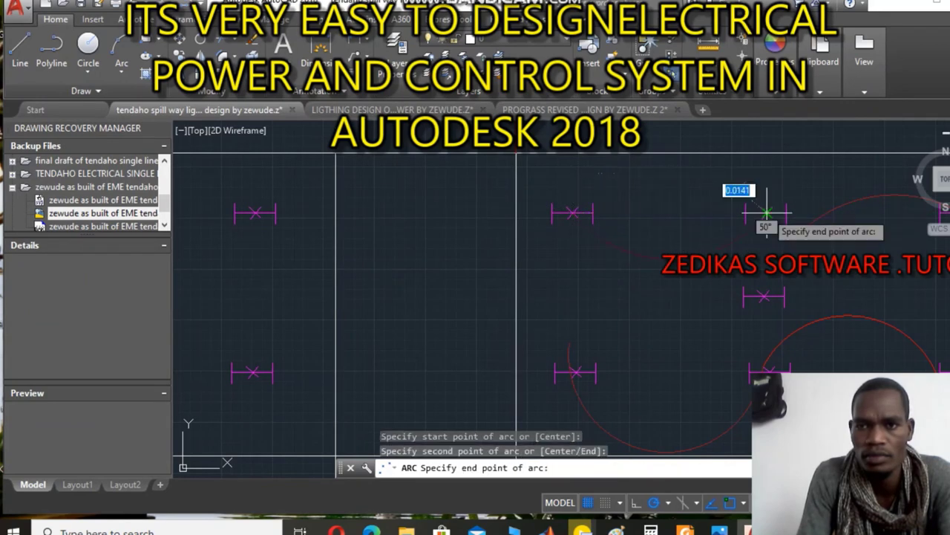
pyautogui.click(767, 213)
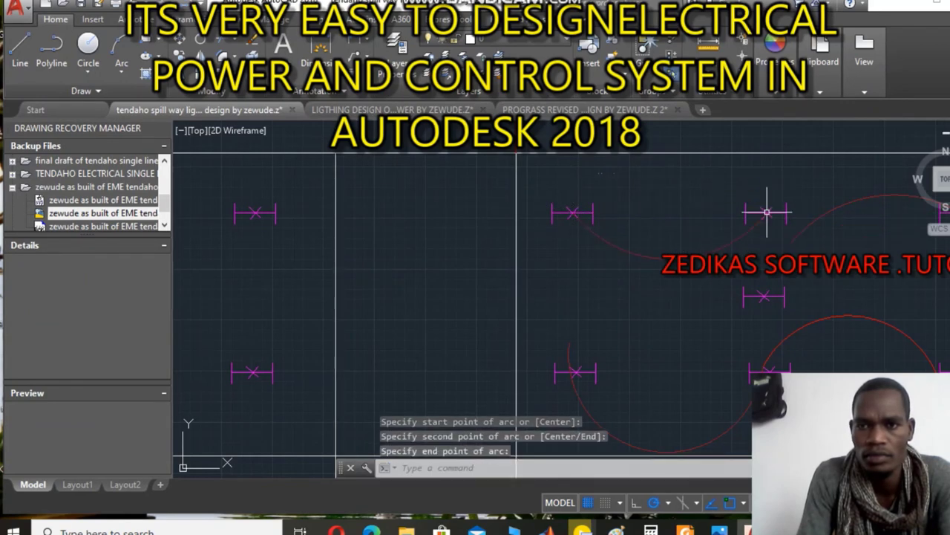
# Erase the displaced arc between the upper middle and upper right lamps of the rightmost bay.
pyautogui.click(820, 209)
pyautogui.press('Delete')
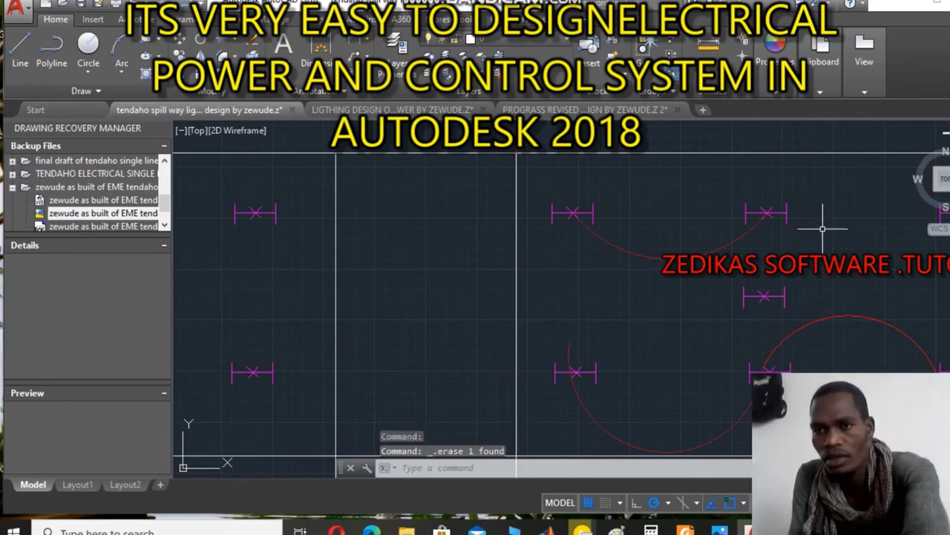
pyautogui.scroll(-3, 835, 220)
pyautogui.scroll(5, 836, 220)
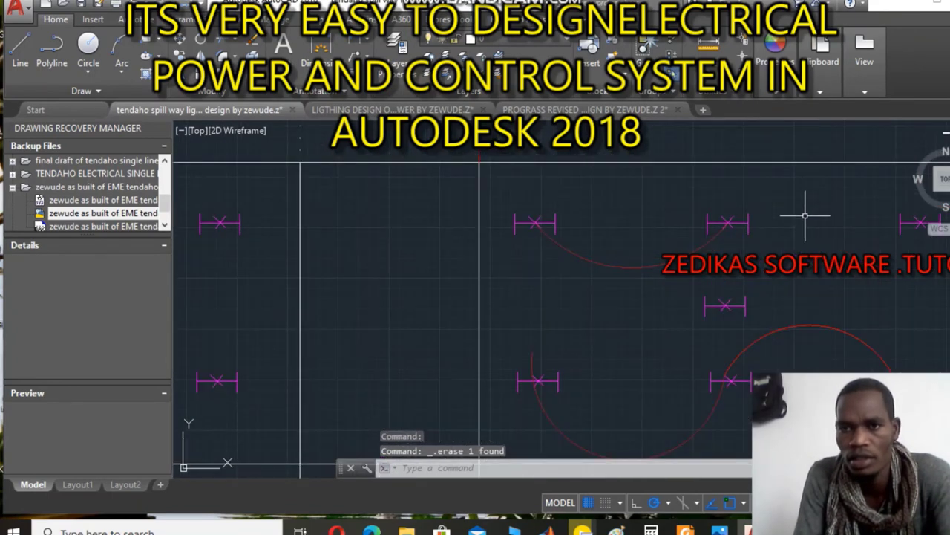
# Draw a three-point arc joining the upper middle lamp to the upper right lamp of the rightmost bay.
pyautogui.click(122, 53)
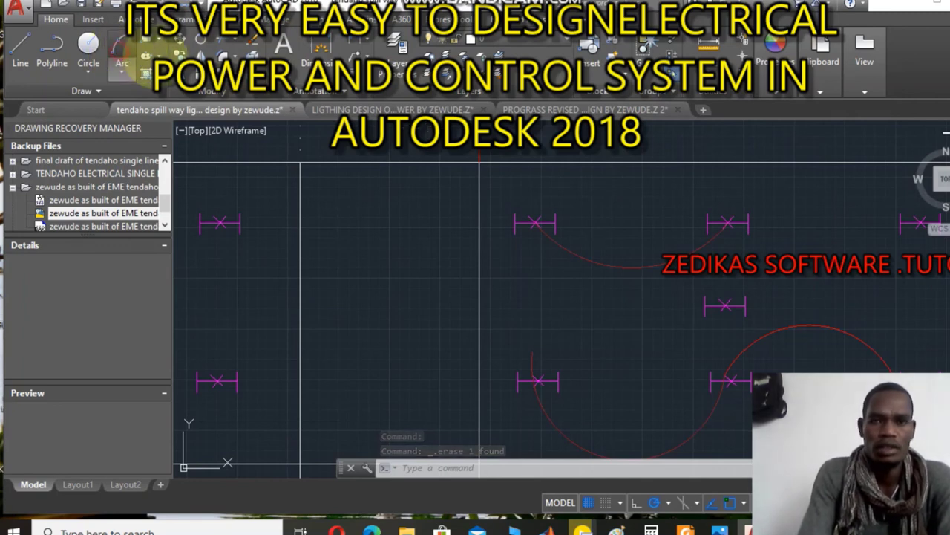
pyautogui.click(729, 222)
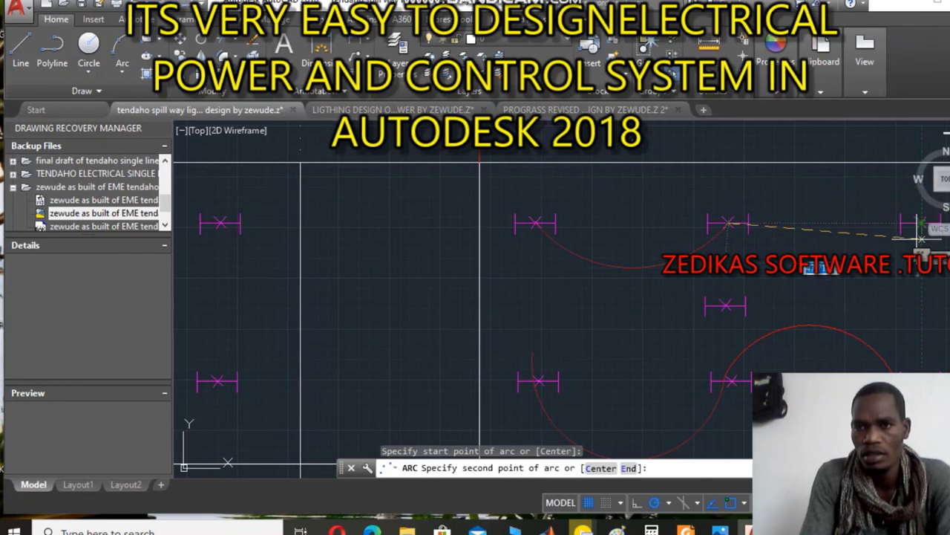
pyautogui.scroll(3, 920, 227)
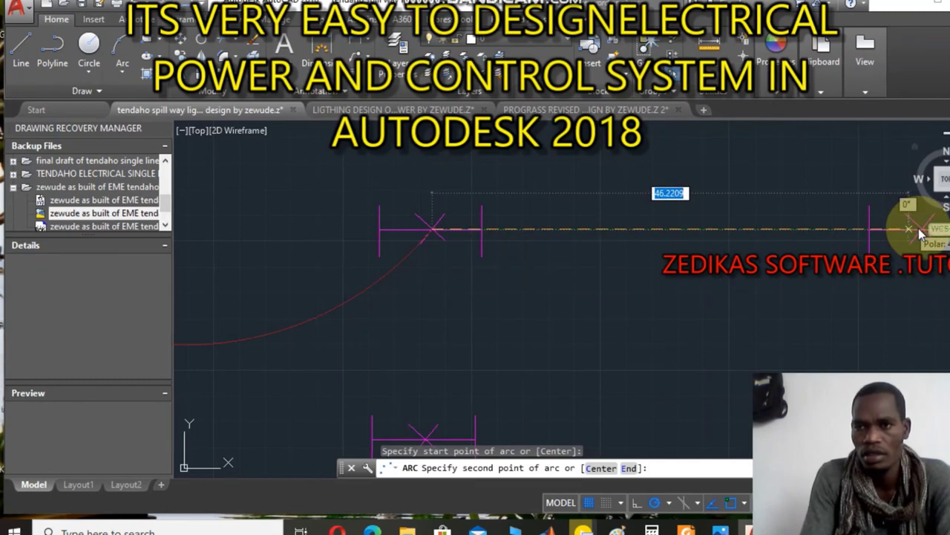
pyautogui.rightClick(886, 253)
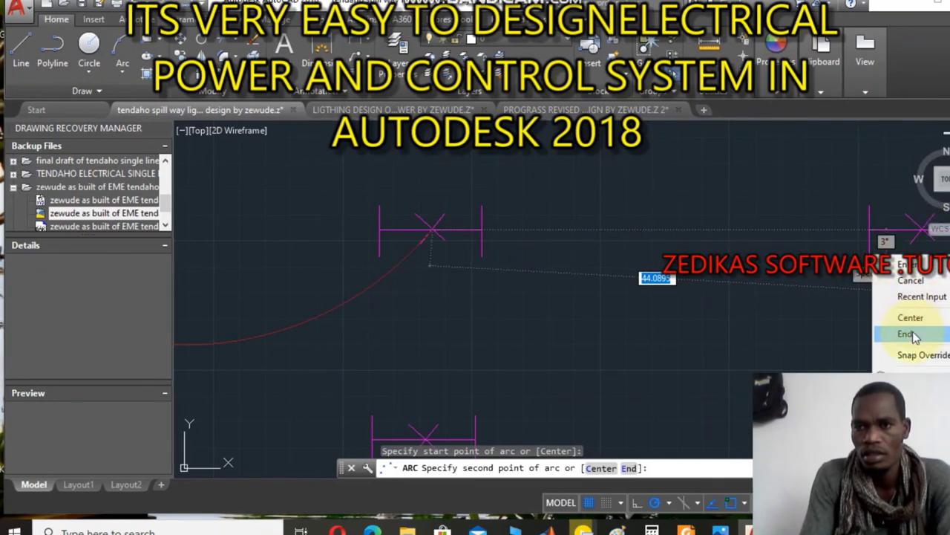
pyautogui.click(911, 374)
pyautogui.moveTo(894, 366); pyautogui.dragTo(655, 355)
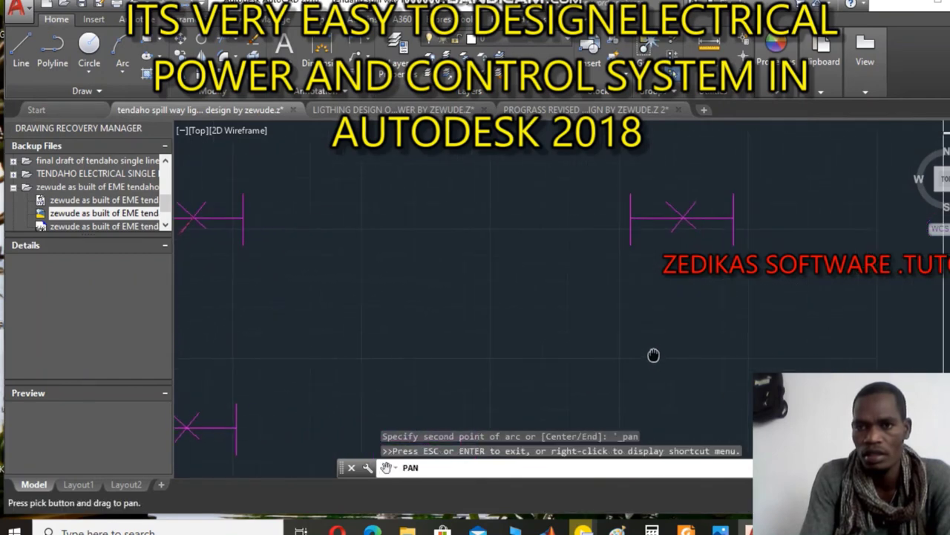
pyautogui.rightClick(666, 303)
pyautogui.click(713, 313)
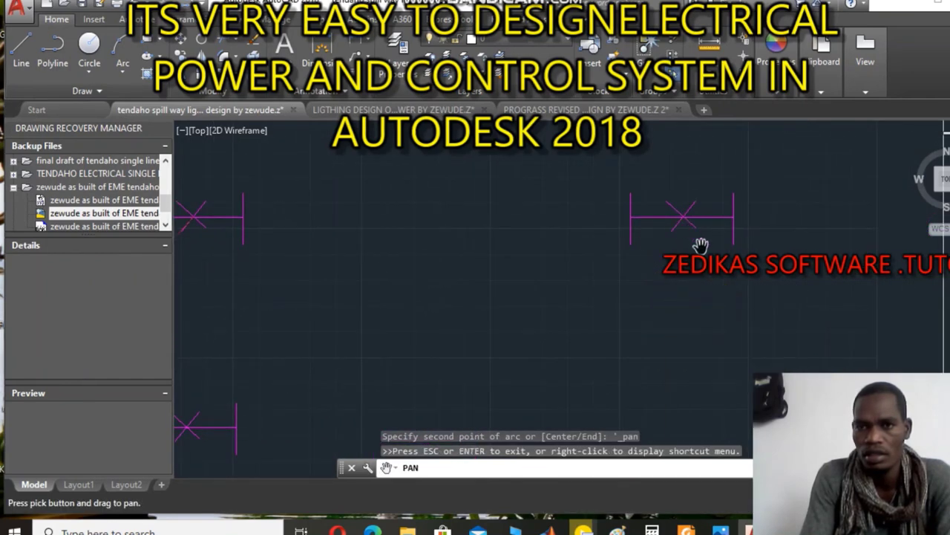
pyautogui.rightClick(709, 273)
pyautogui.click(756, 299)
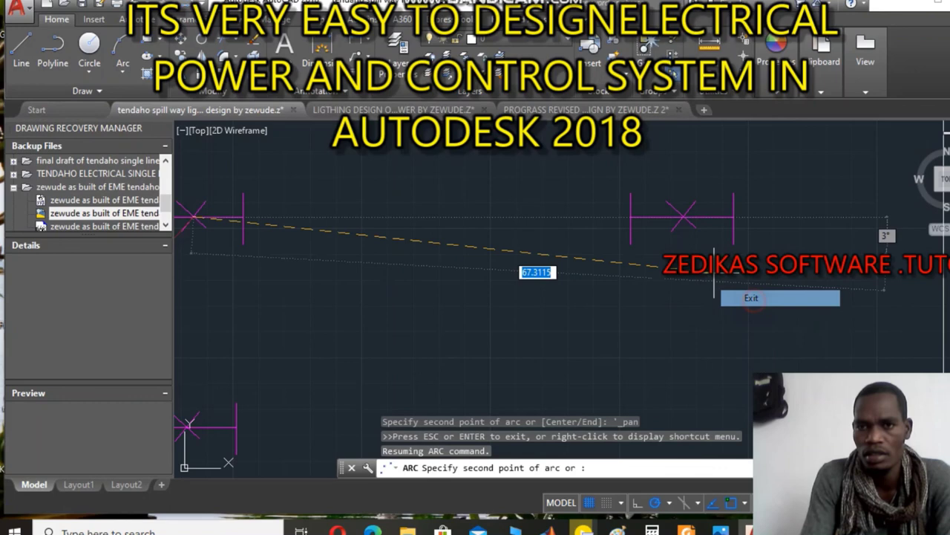
pyautogui.click(683, 217)
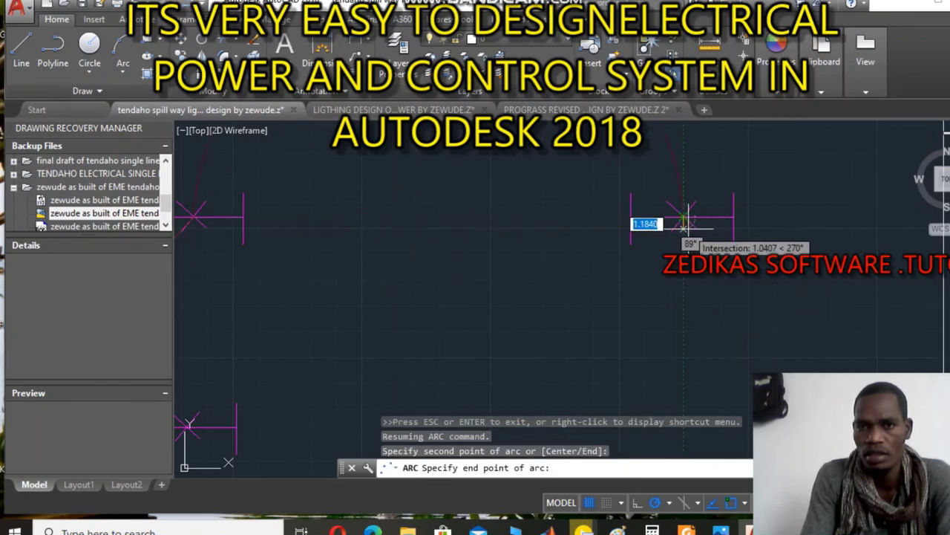